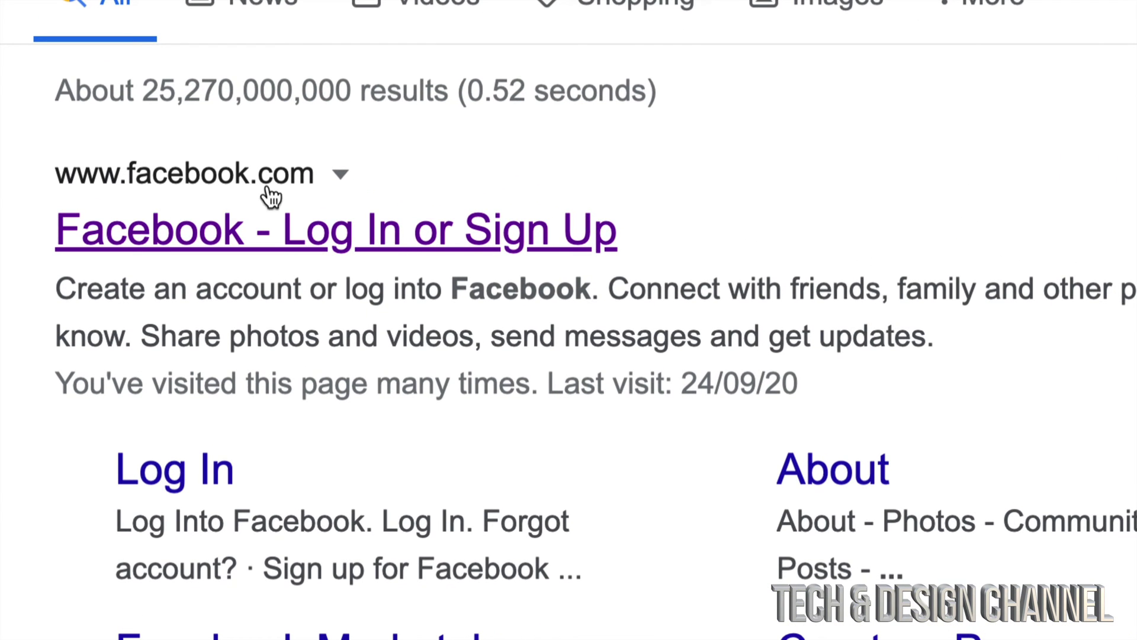
# Open the Facebook site from the search results and start creating a new account.
pyautogui.click(298, 188)
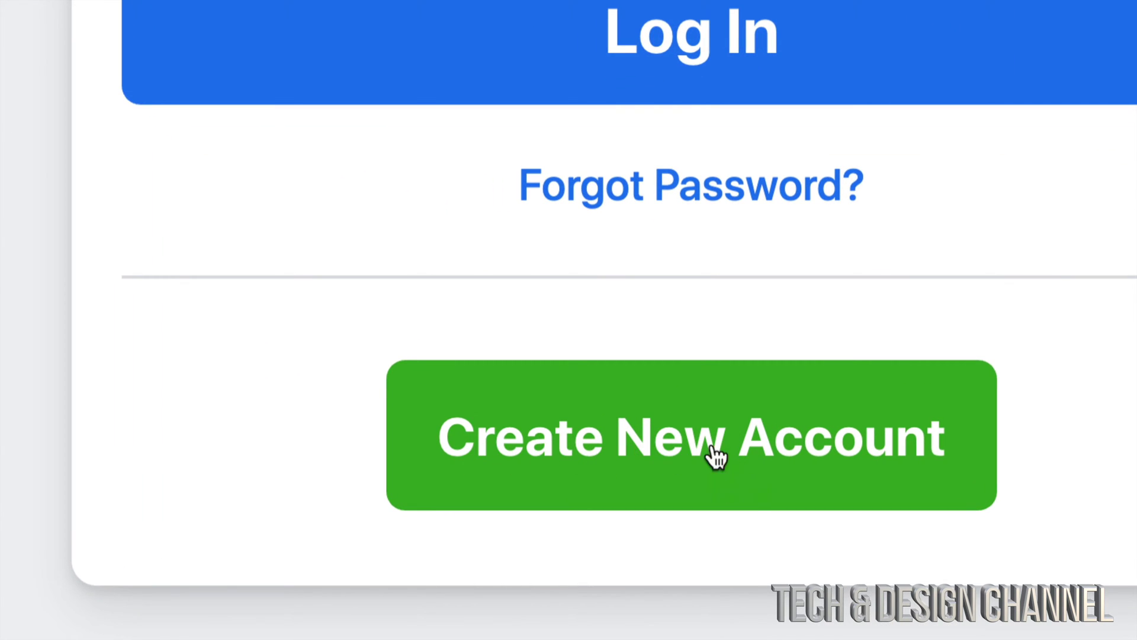
pyautogui.click(770, 465)
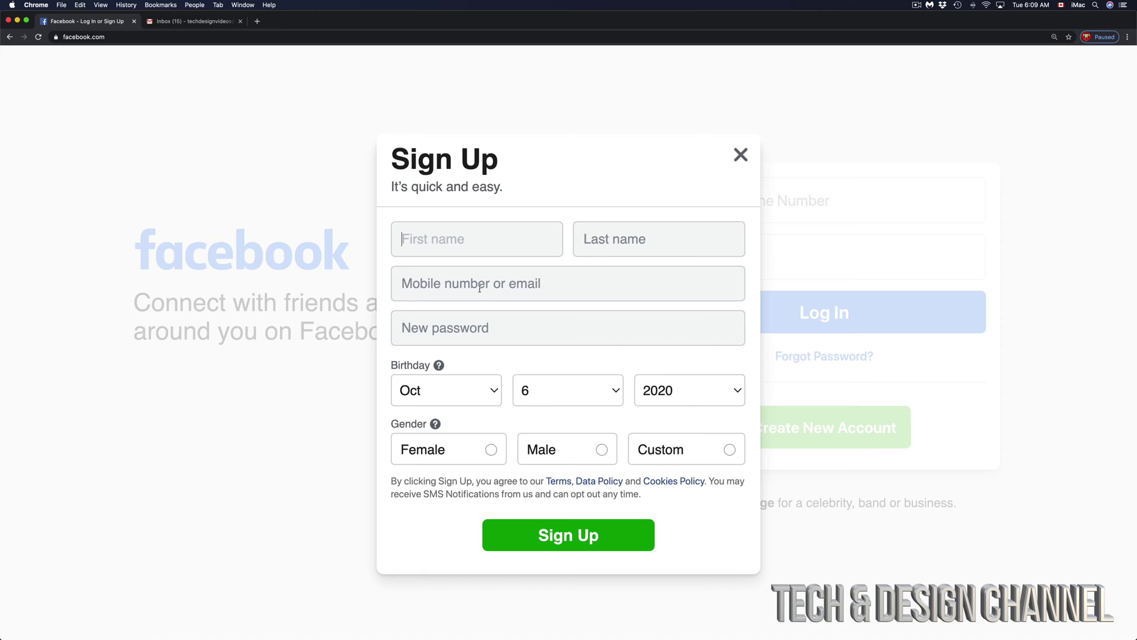
# Fill in the sign-up form with the first and last name, e-mail and its confirmation, account password and date of birth.
pyautogui.click(468, 333)
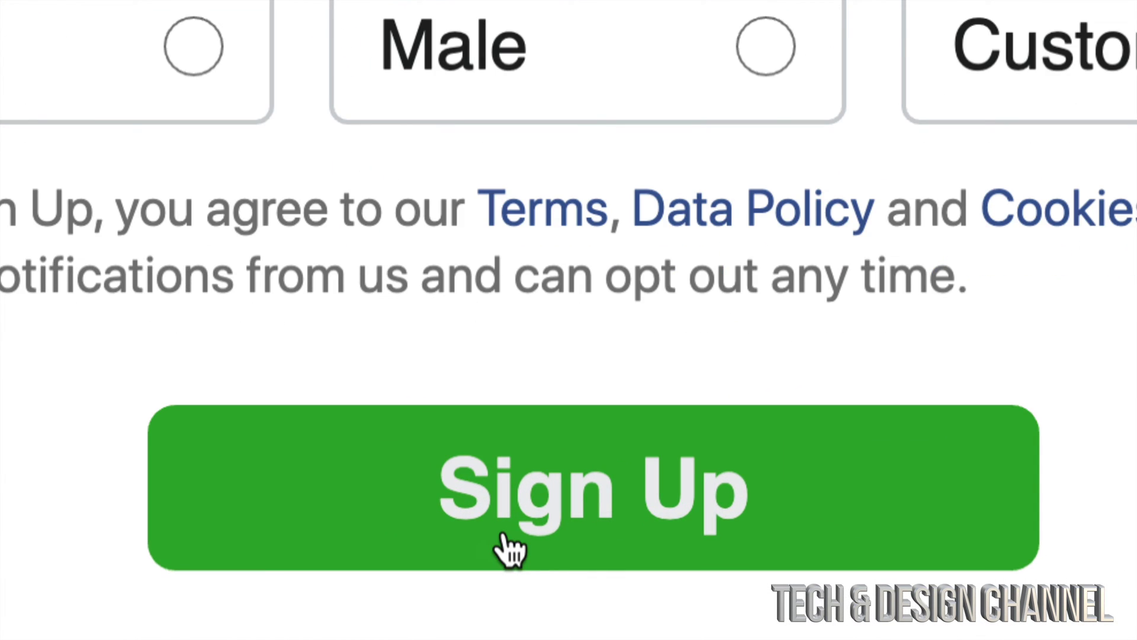
pyautogui.click(651, 500)
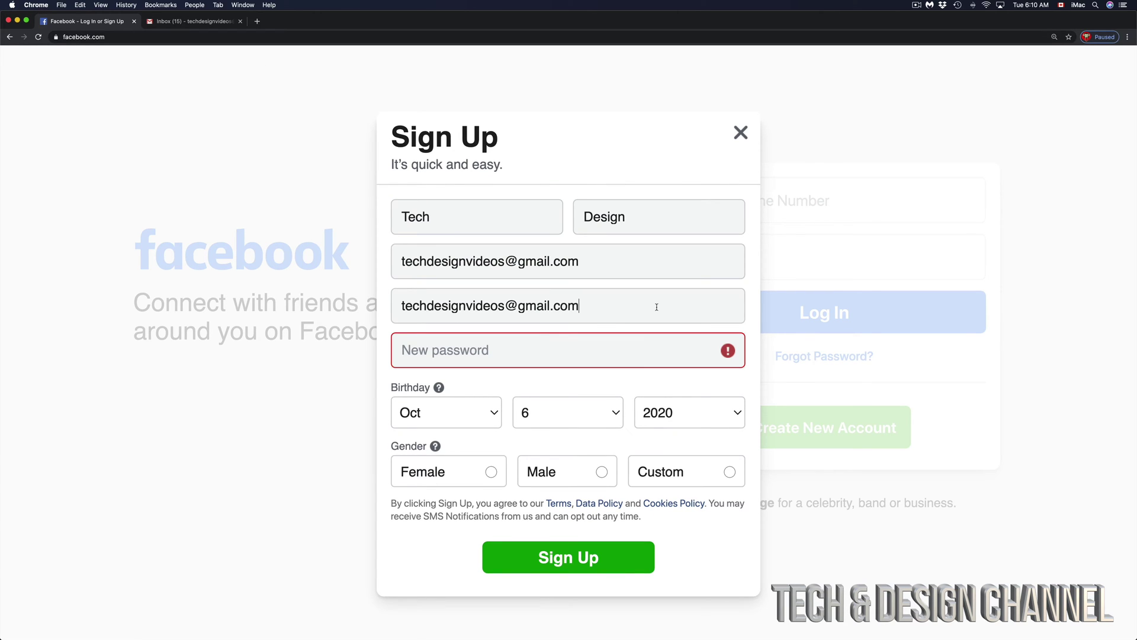
pyautogui.click(459, 353)
pyautogui.press('super+v')
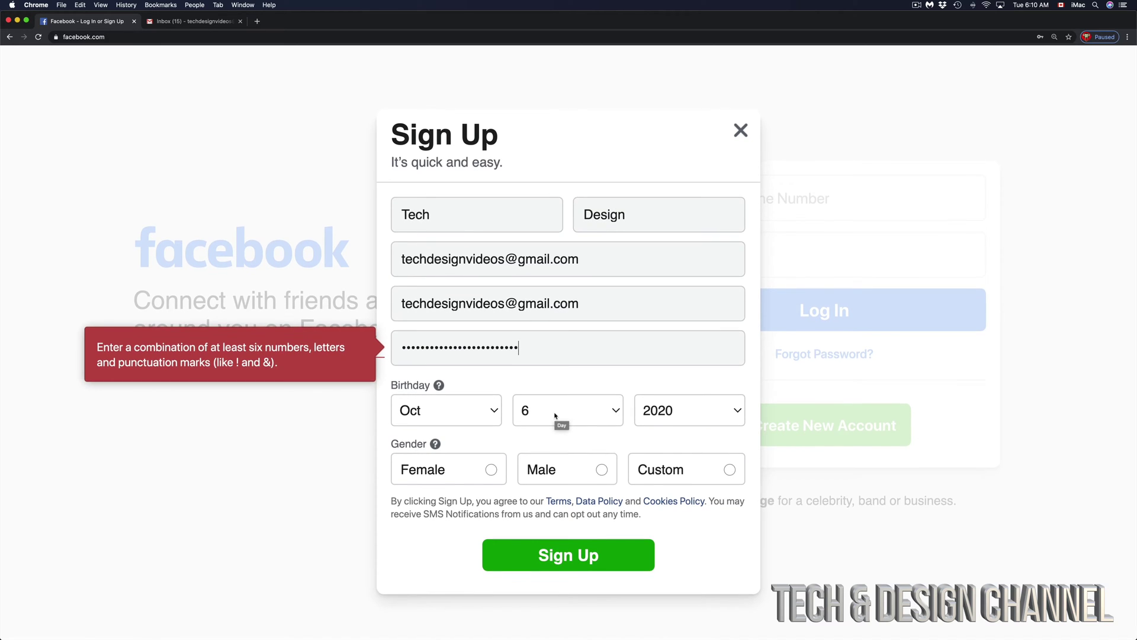
pyautogui.click(482, 411)
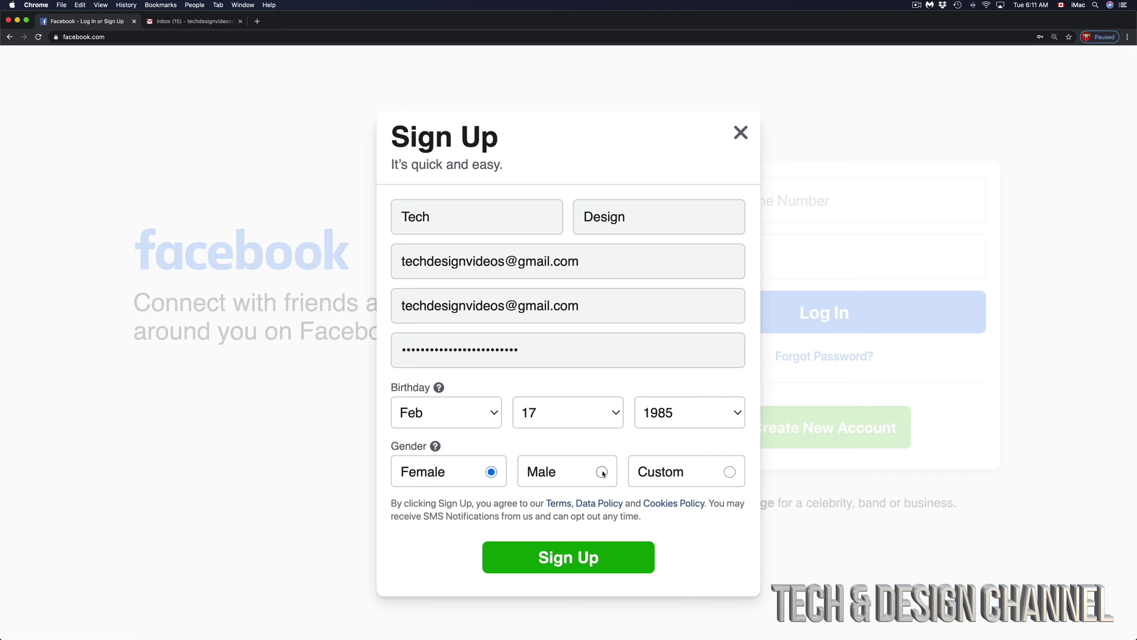
# Look at the pronoun options under Custom, set the gender to Male and submit the sign-up form.
pyautogui.click(601, 472)
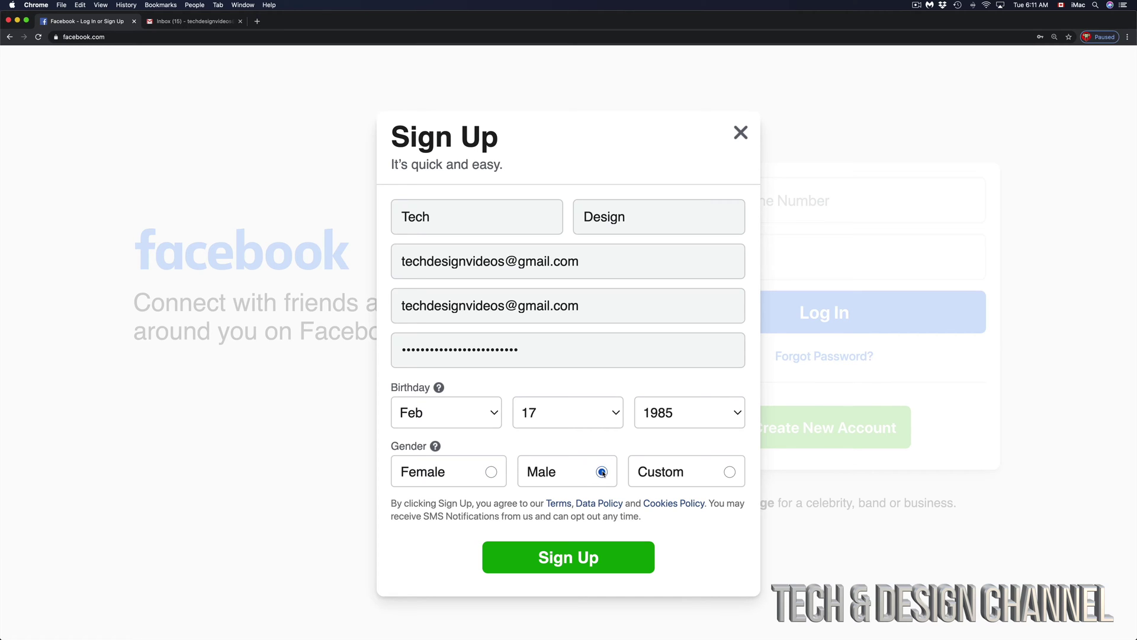
pyautogui.click(730, 472)
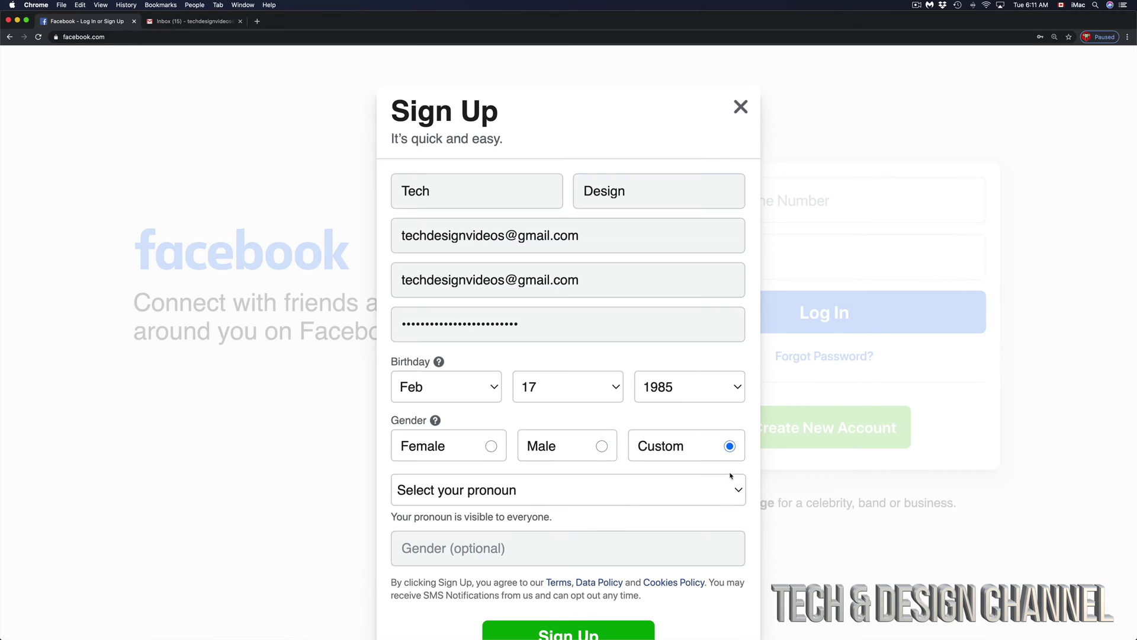
pyautogui.click(630, 496)
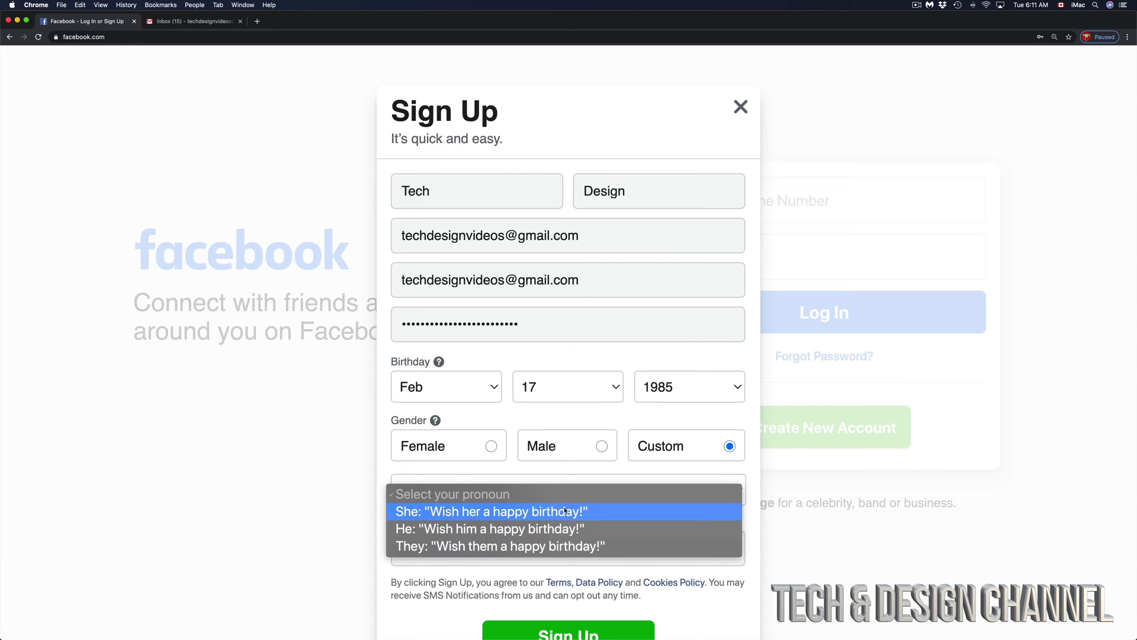
pyautogui.click(604, 448)
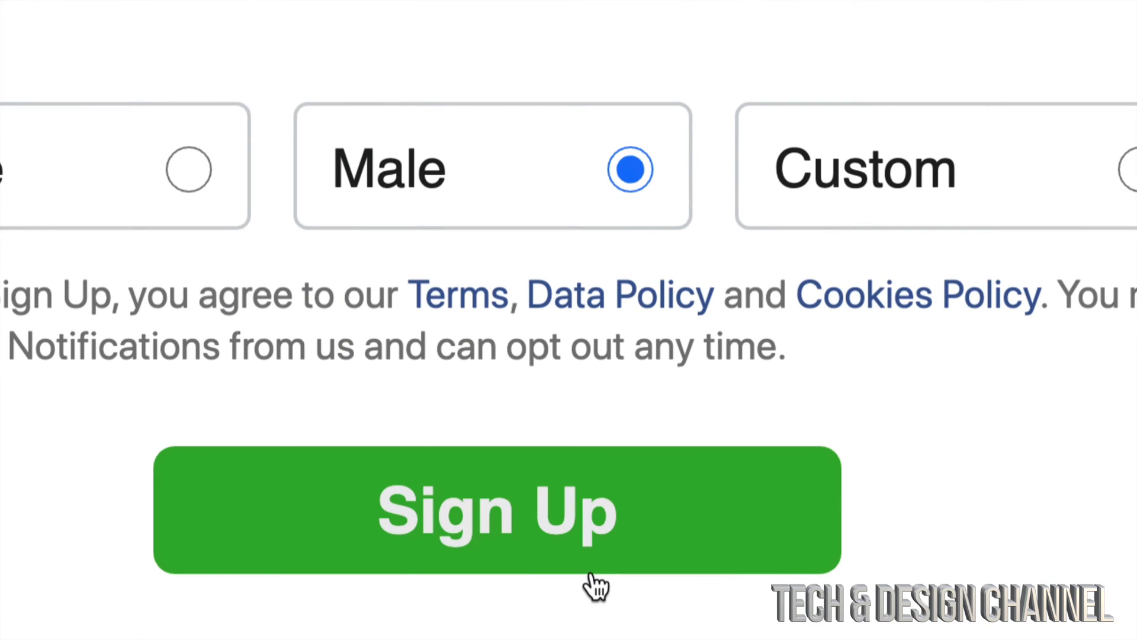
pyautogui.click(485, 524)
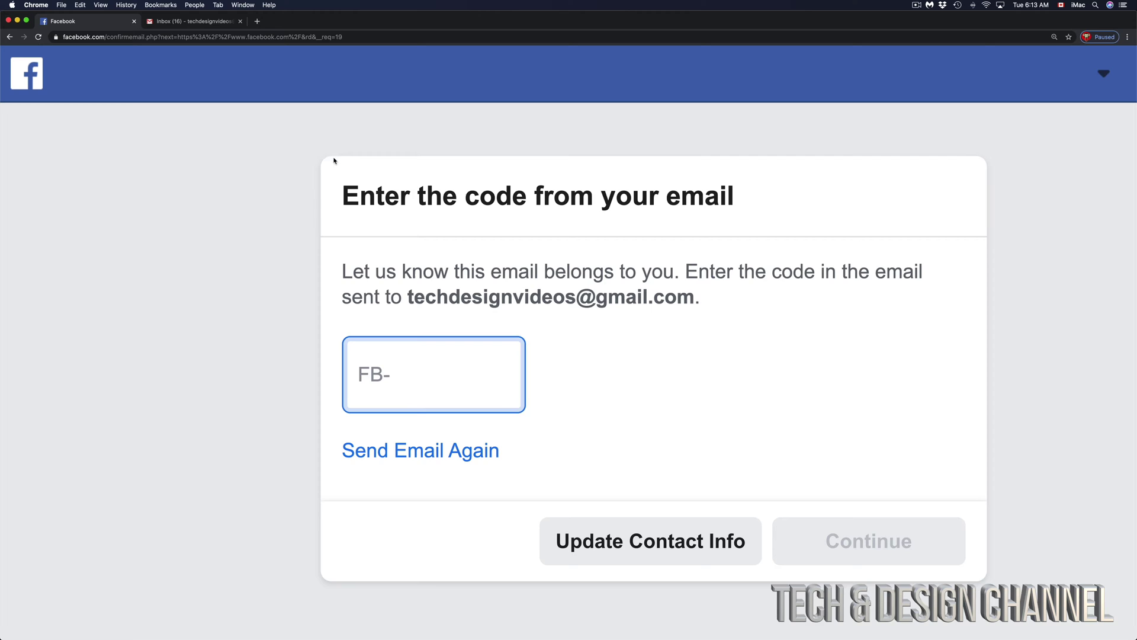
# Switch to the Gmail inbox, open the Facebook confirmation e-mail and copy the confirmation code from its body.
pyautogui.click(185, 21)
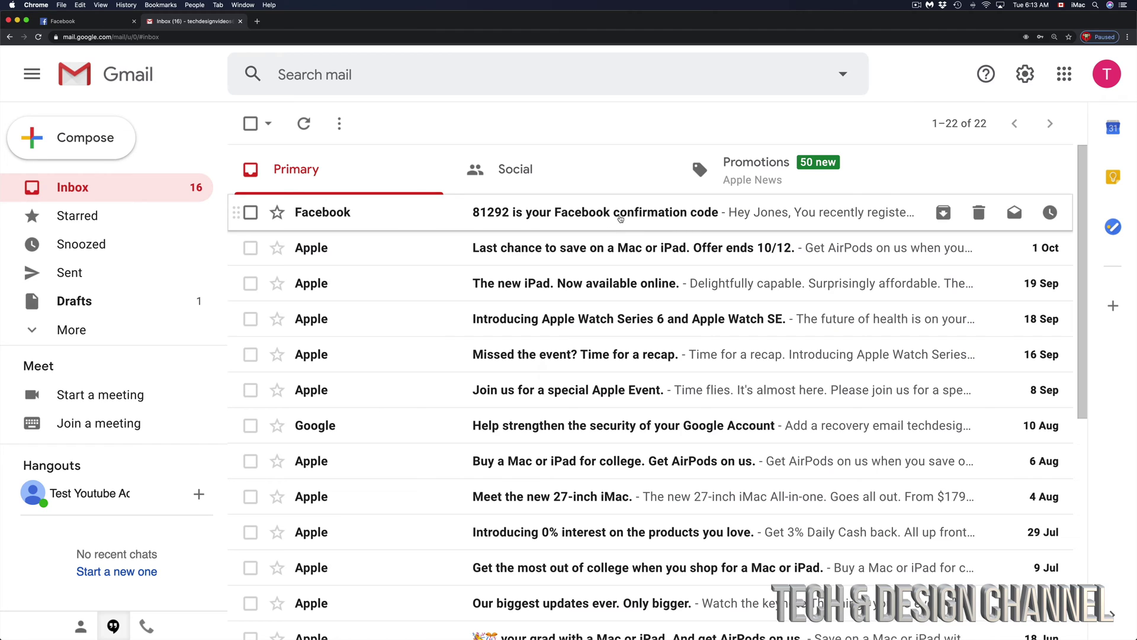
pyautogui.click(620, 214)
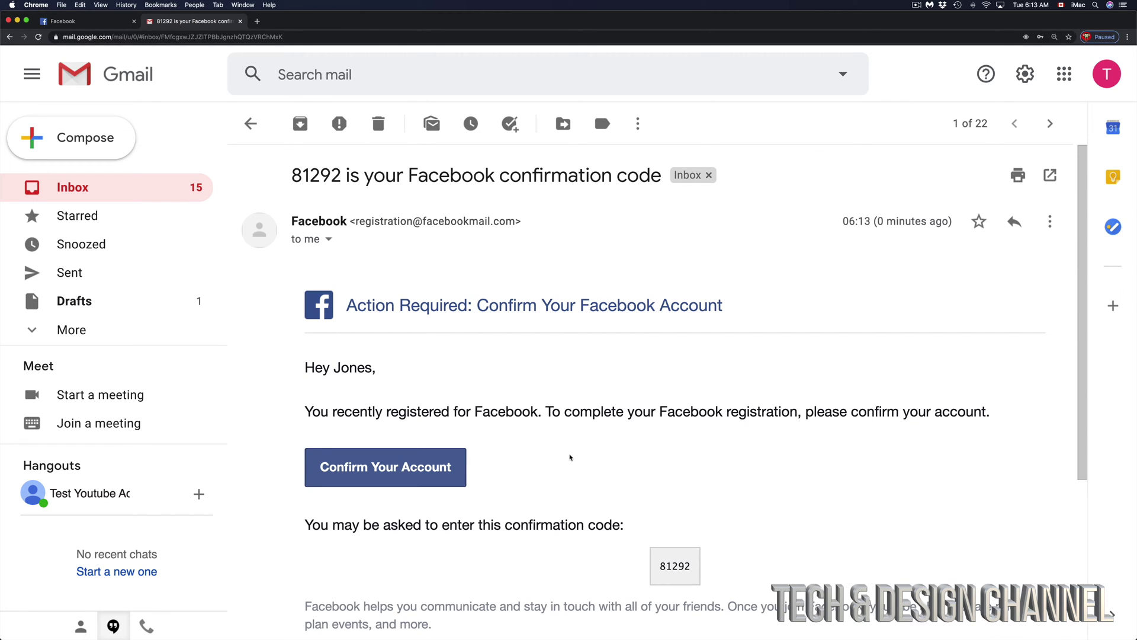
pyautogui.scroll(-3, 568, 462)
pyautogui.scroll(-3, 569, 462)
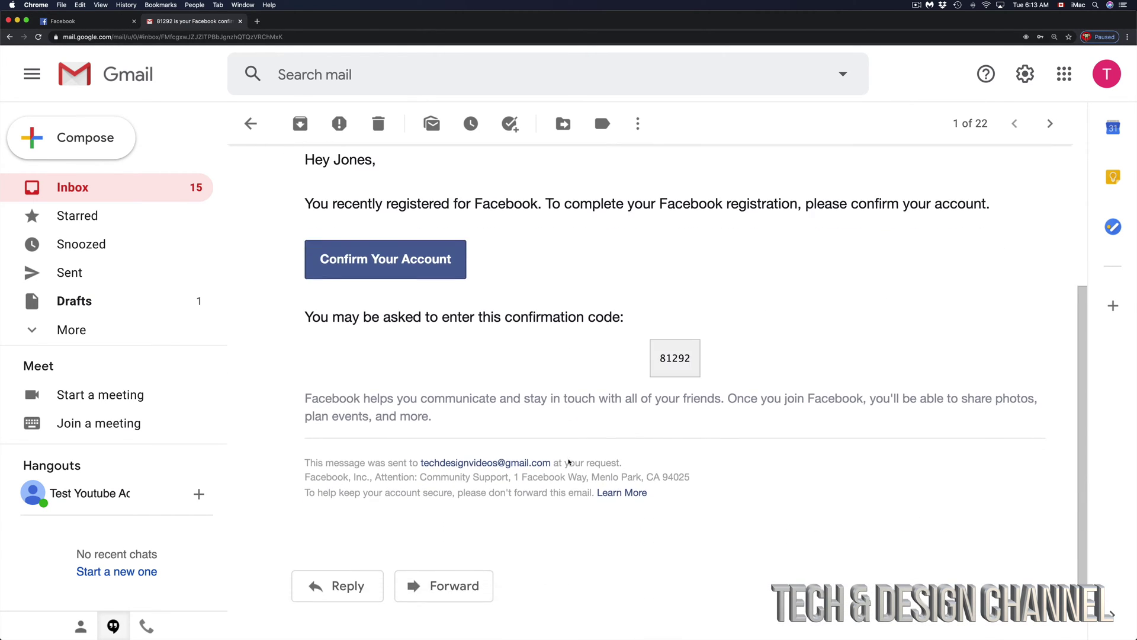
pyautogui.moveTo(694, 359); pyautogui.dragTo(657, 359)
pyautogui.press('super+c')
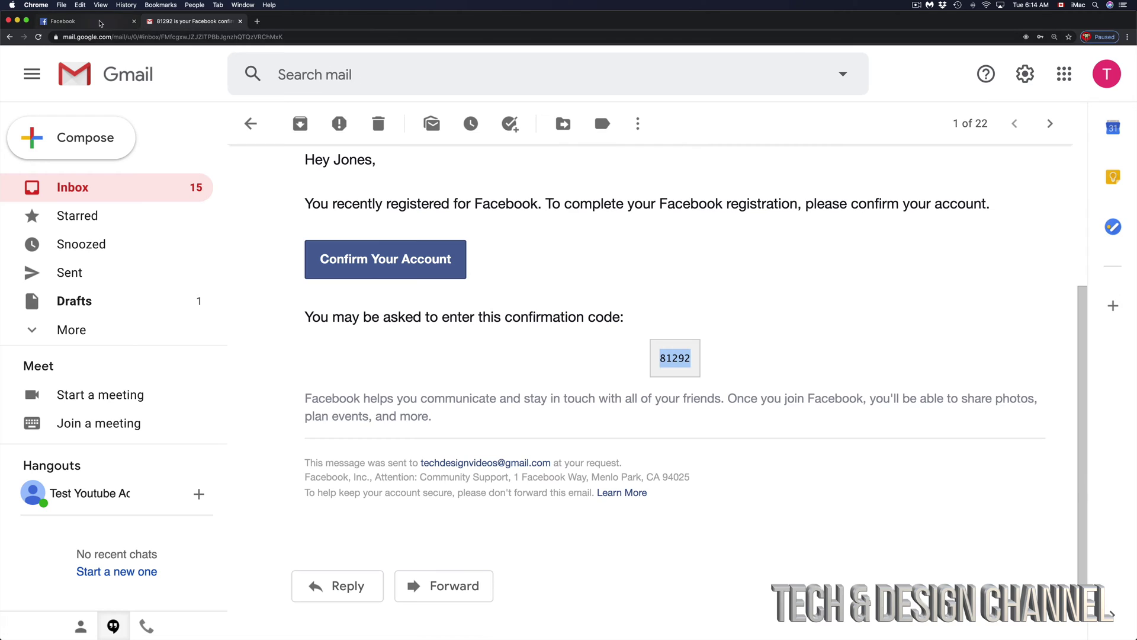
# Return to Facebook, confirm the account by pasting the verification code, and acknowledge the confirmation message.
pyautogui.click(100, 22)
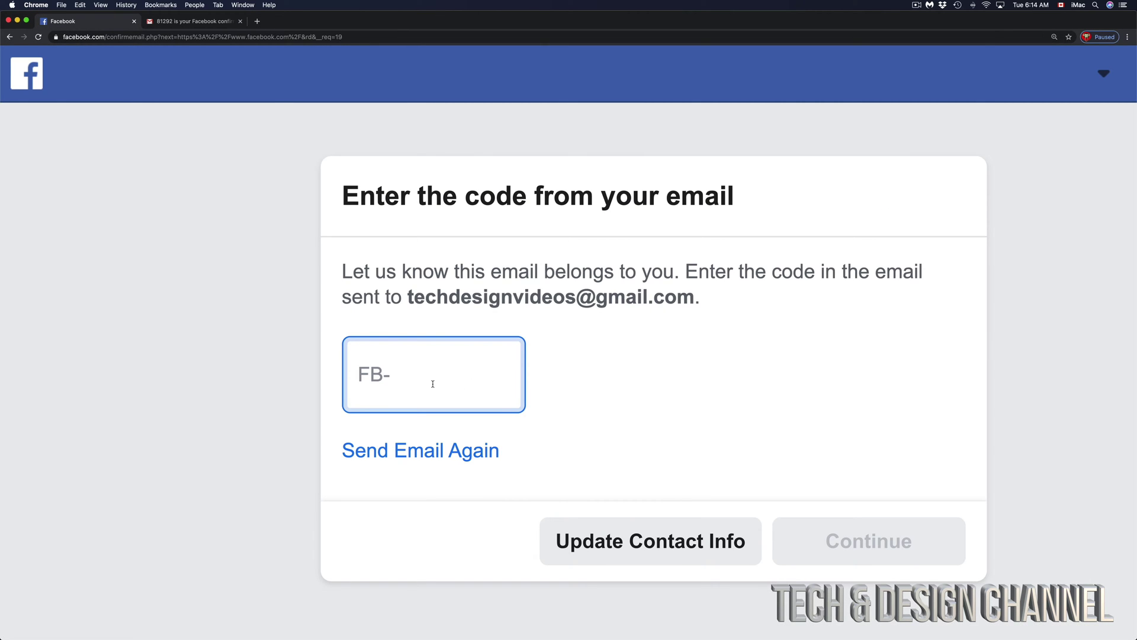
pyautogui.press('super+v')
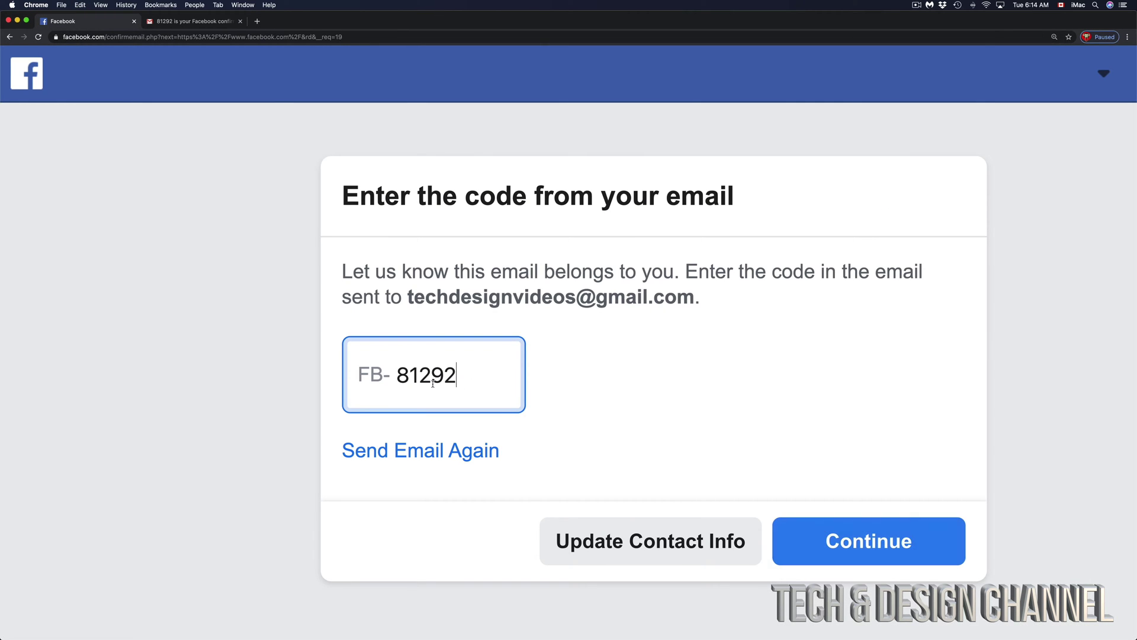
pyautogui.click(883, 540)
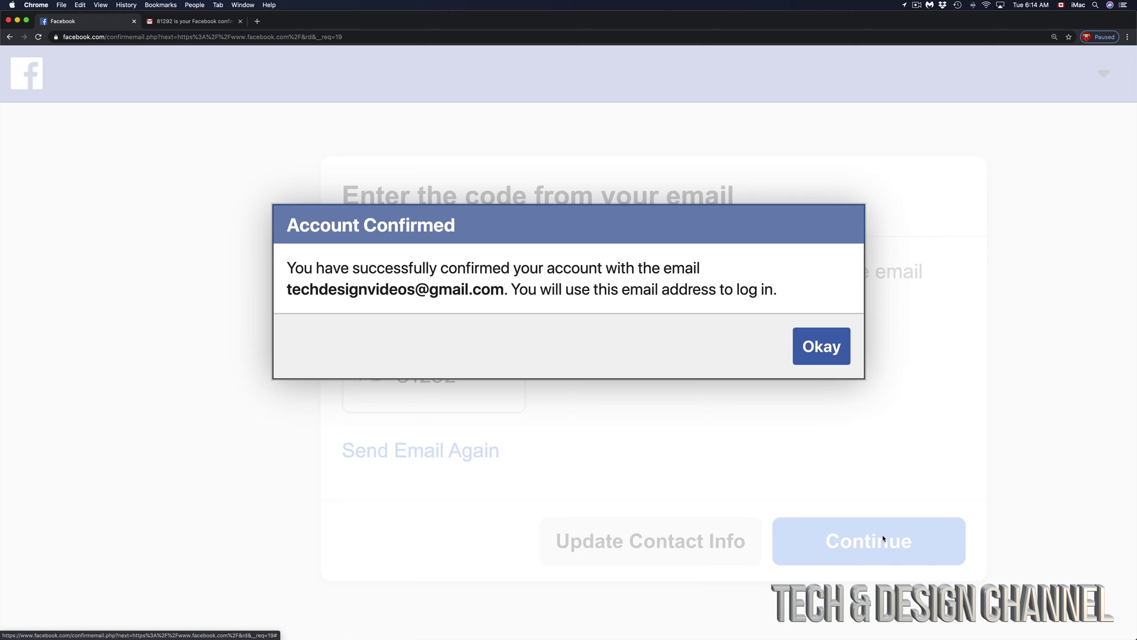
pyautogui.click(831, 348)
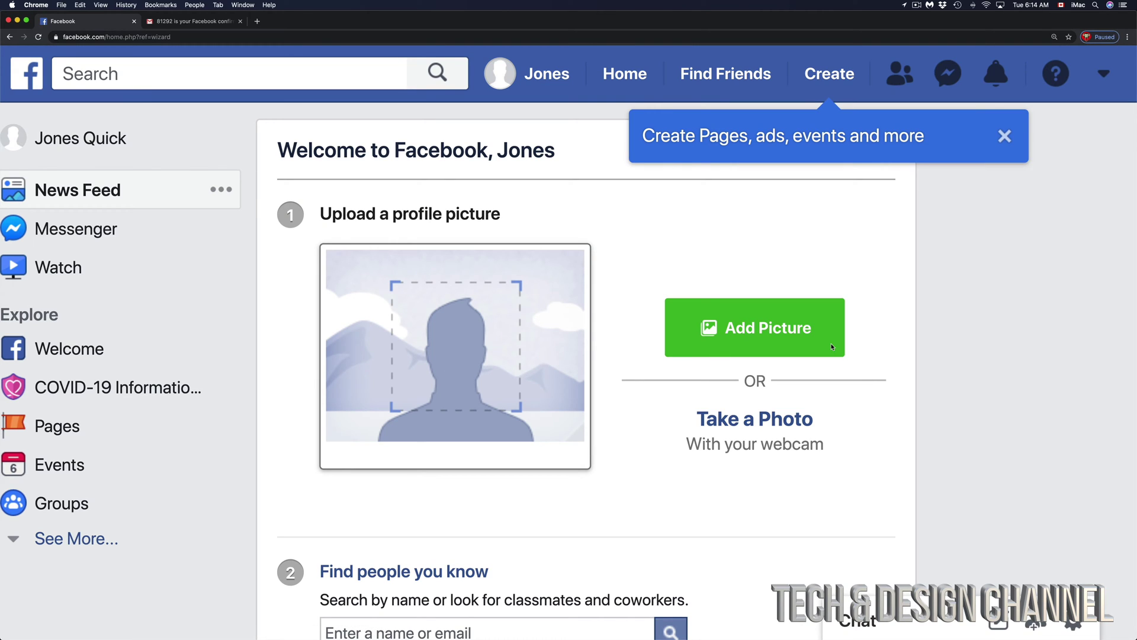
# Take the Privacy Tour from the welcome page, going through all its pages to the finish.
pyautogui.press('super+minus')
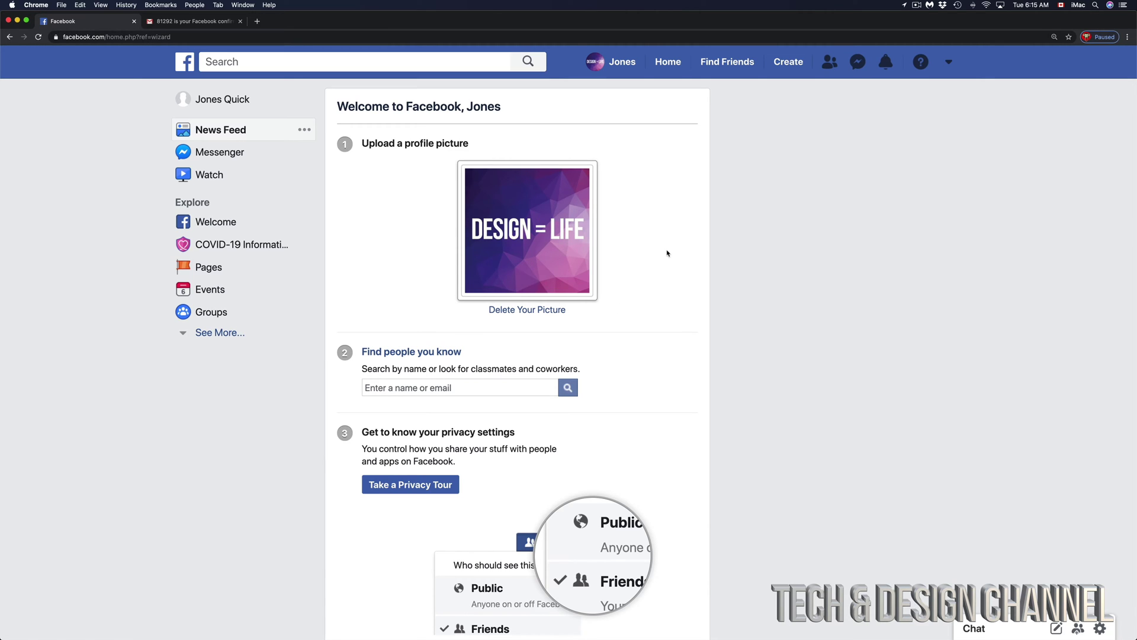
pyautogui.scroll(-3, 666, 253)
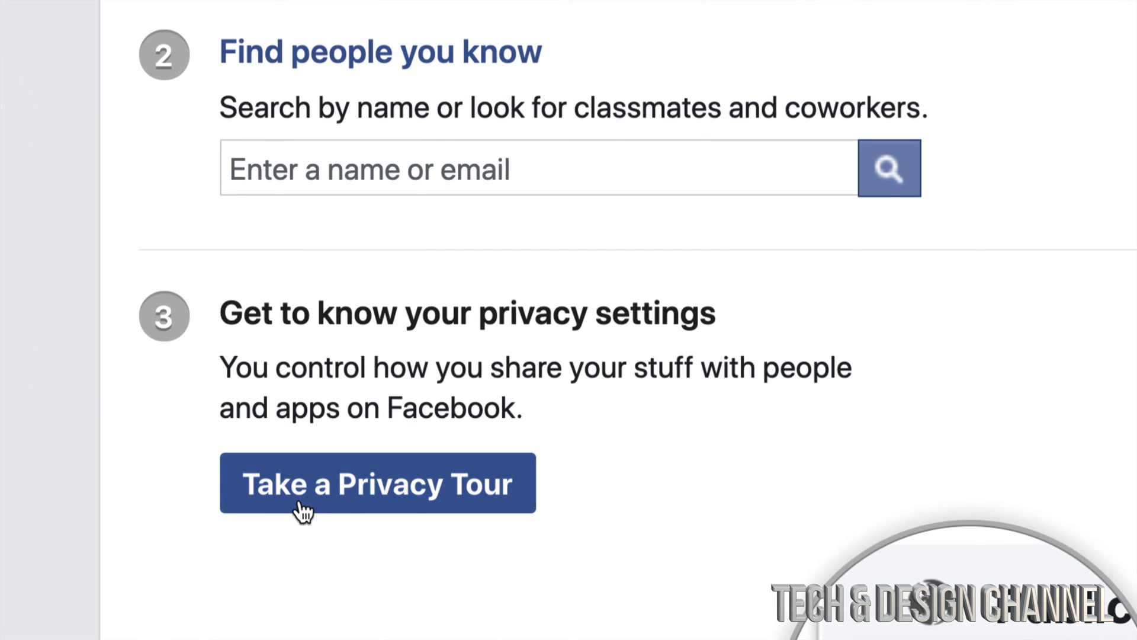
pyautogui.click(444, 487)
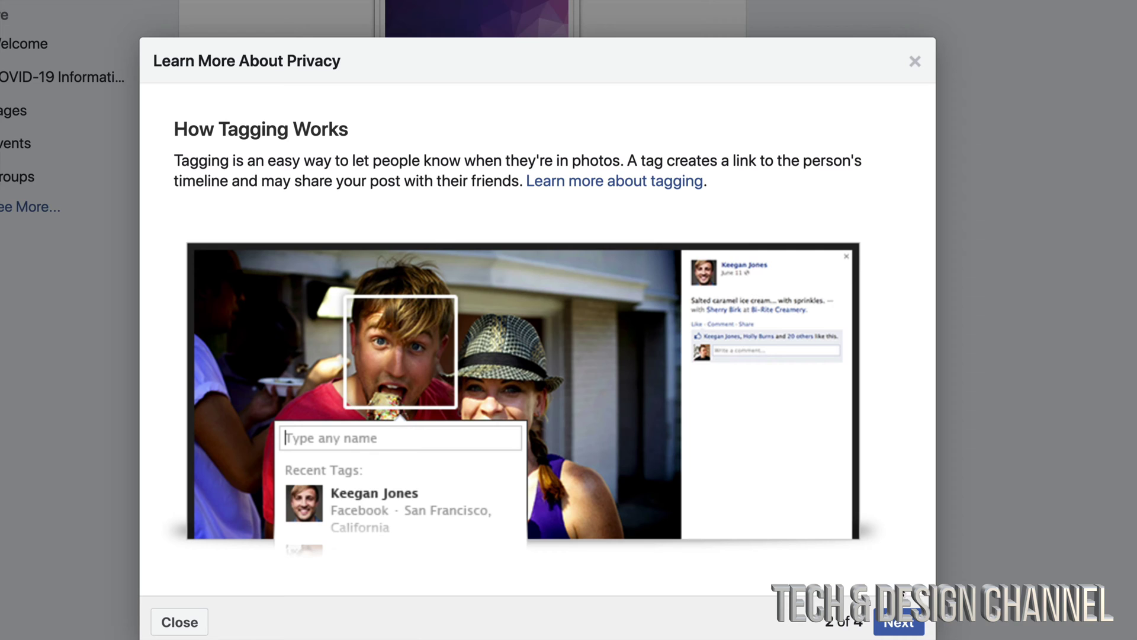
pyautogui.click(900, 625)
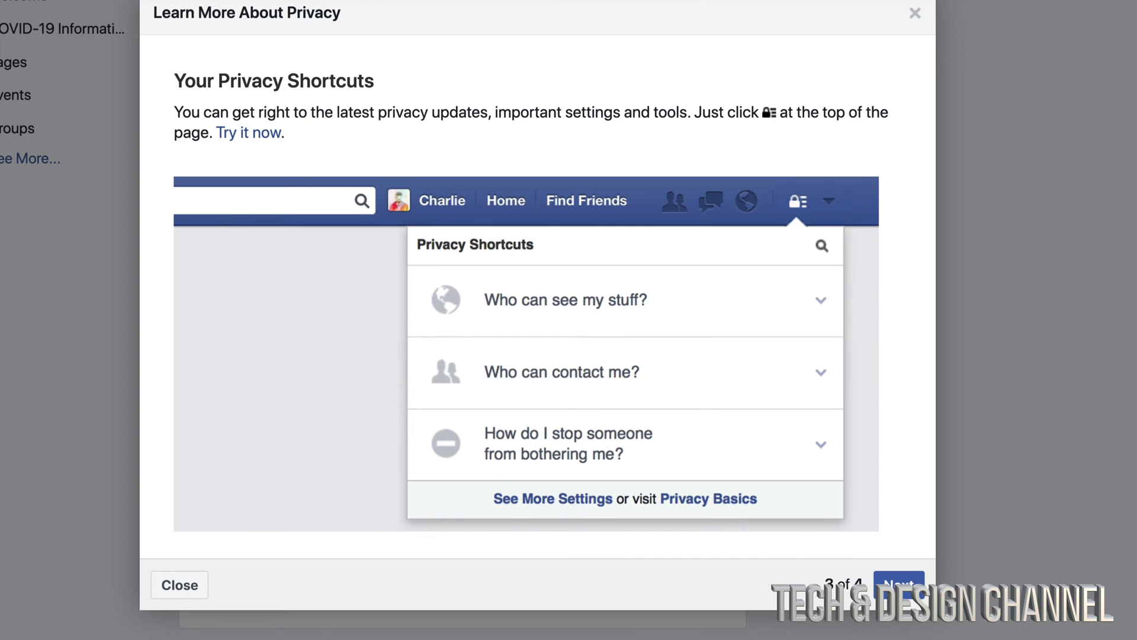
pyautogui.click(899, 580)
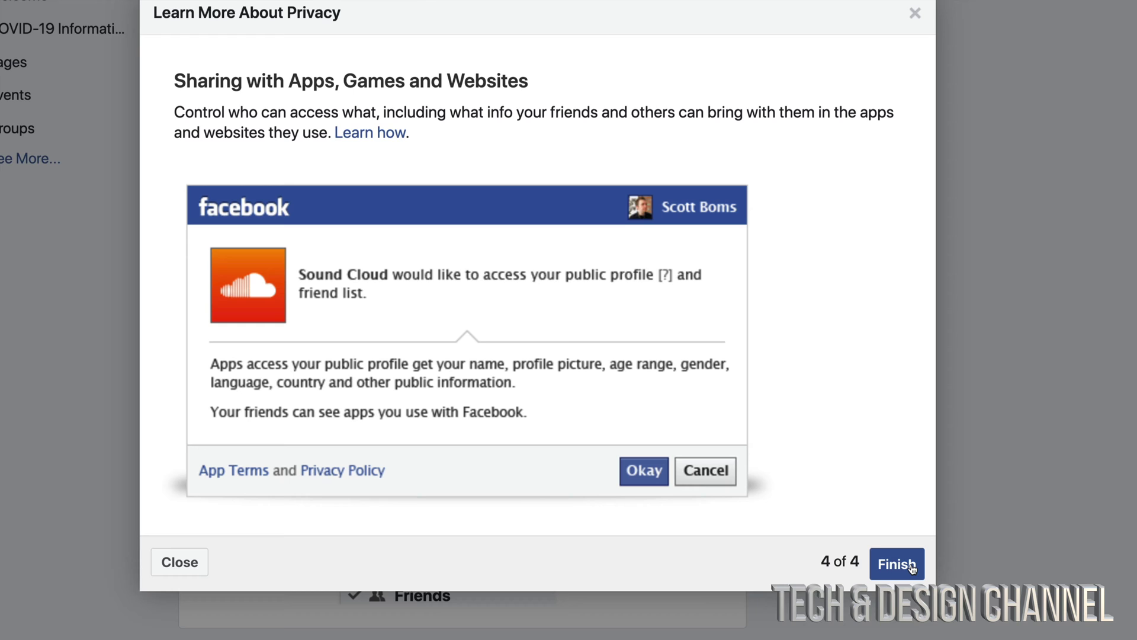
pyautogui.click(897, 564)
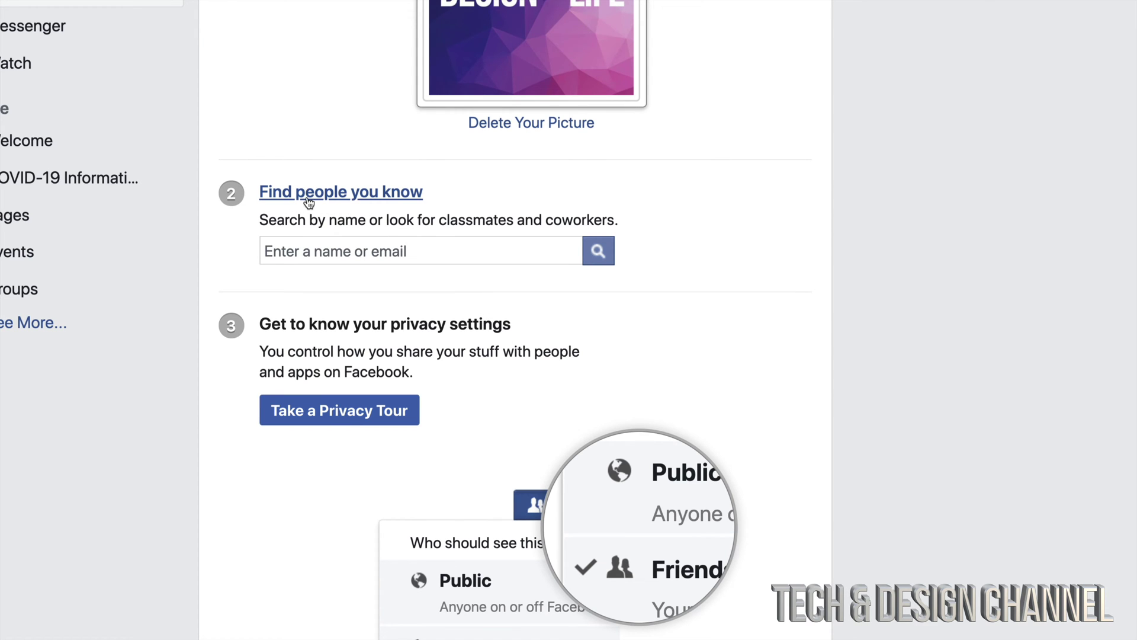
# Search for "techanddesign" in the Find people you know section of the welcome page.
pyautogui.click(436, 257)
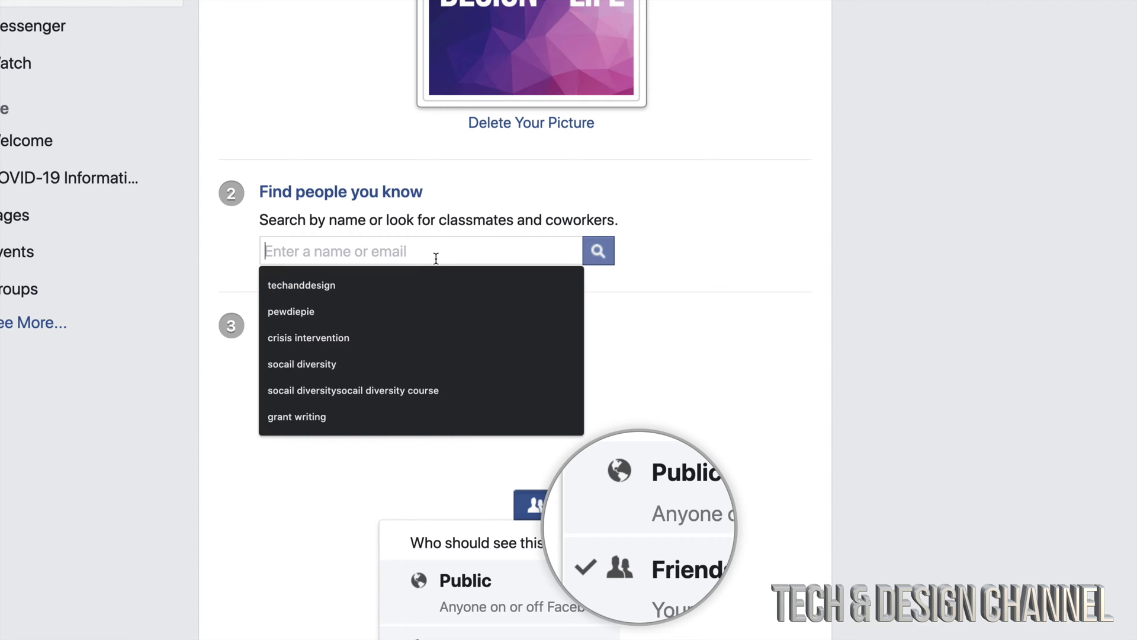
pyautogui.click(314, 290)
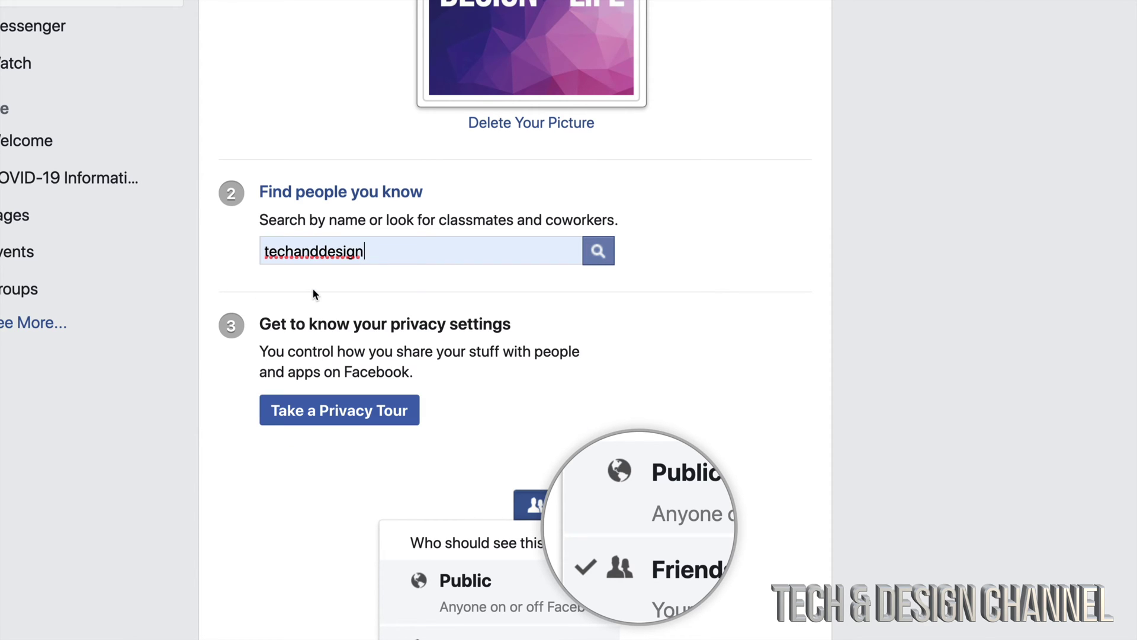
pyautogui.click(597, 251)
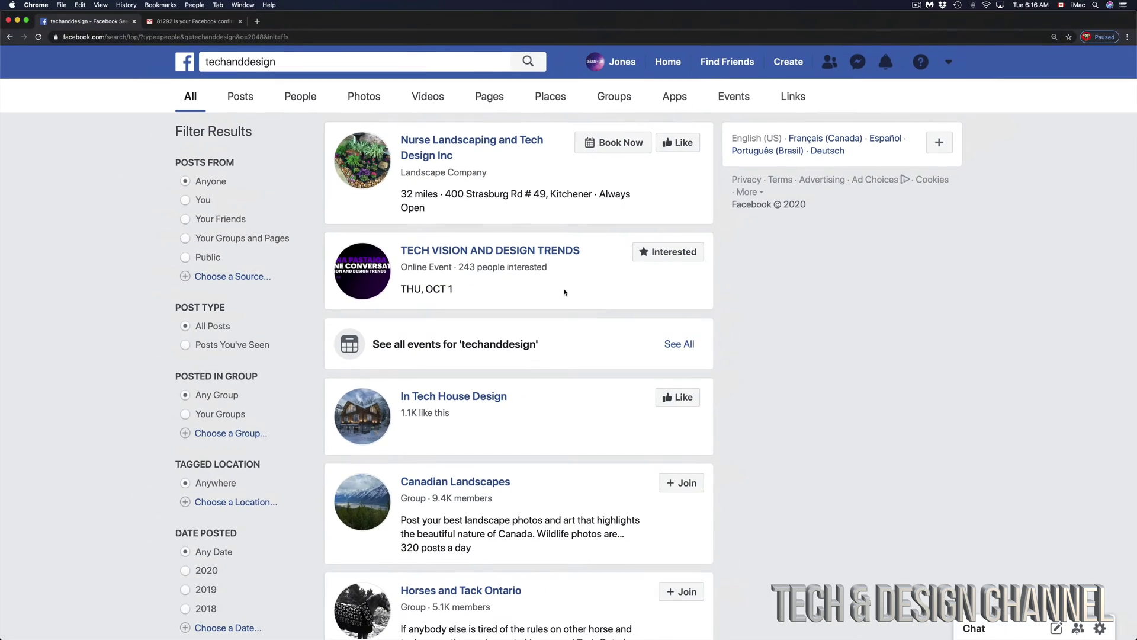
# Look through the "techanddesign" search results and narrow them to People.
pyautogui.scroll(-2, 592, 419)
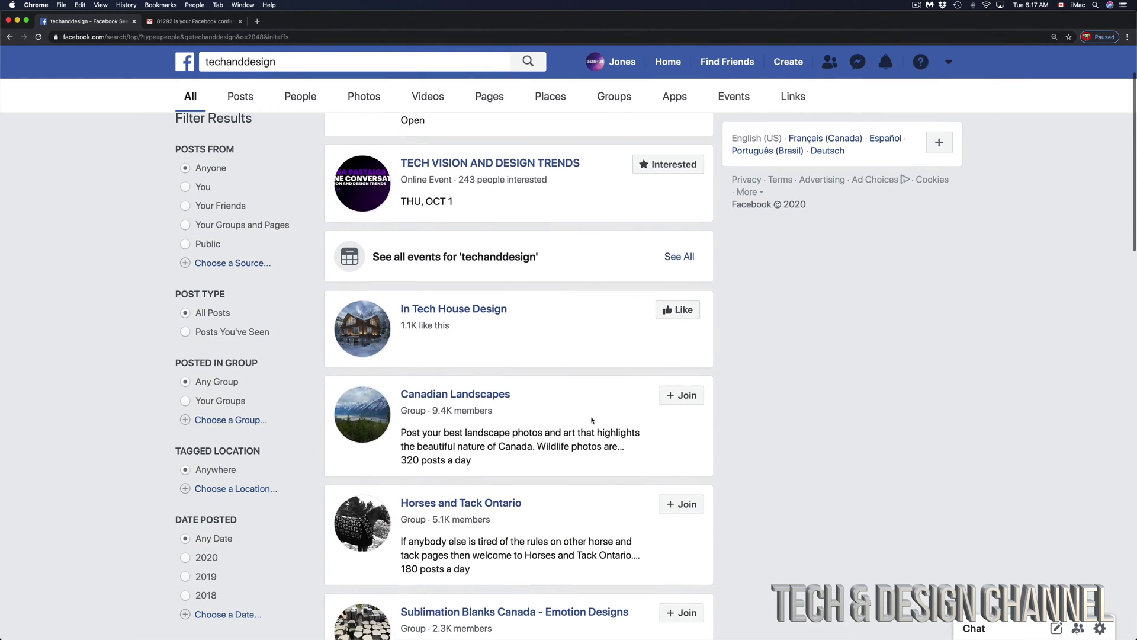
pyautogui.scroll(-5, 592, 419)
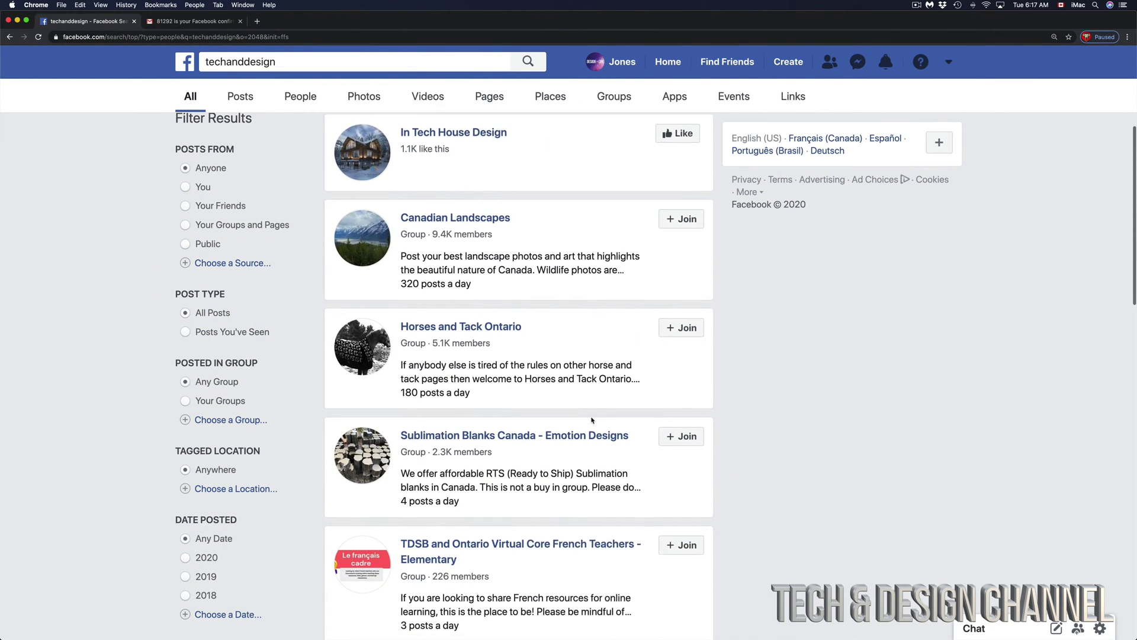
pyautogui.scroll(-1, 592, 420)
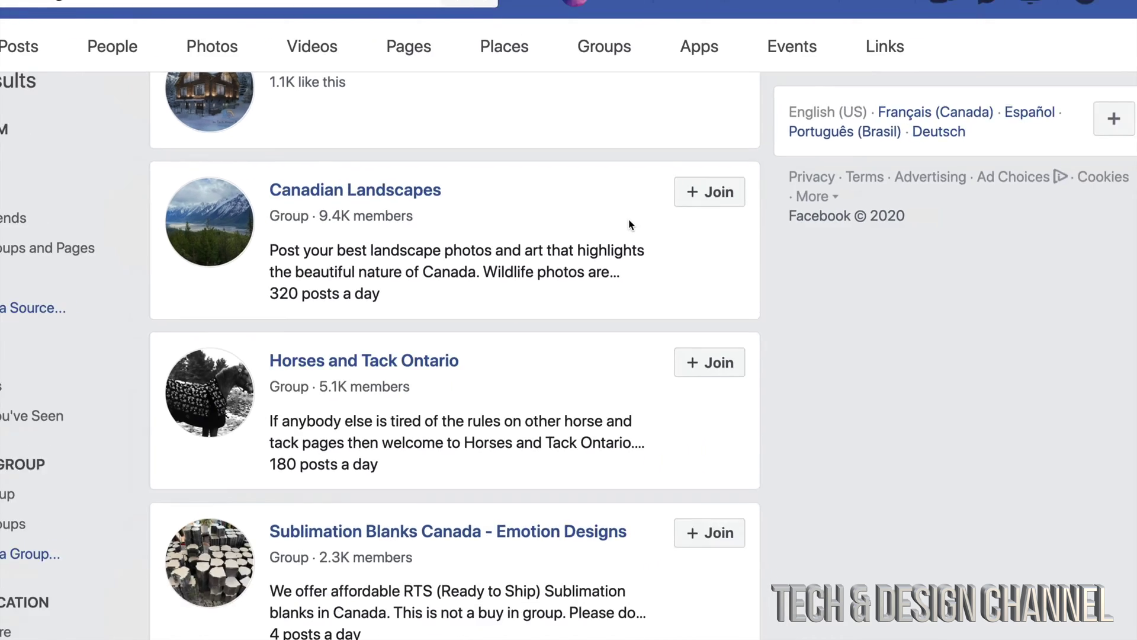
pyautogui.scroll(5, 809, 302)
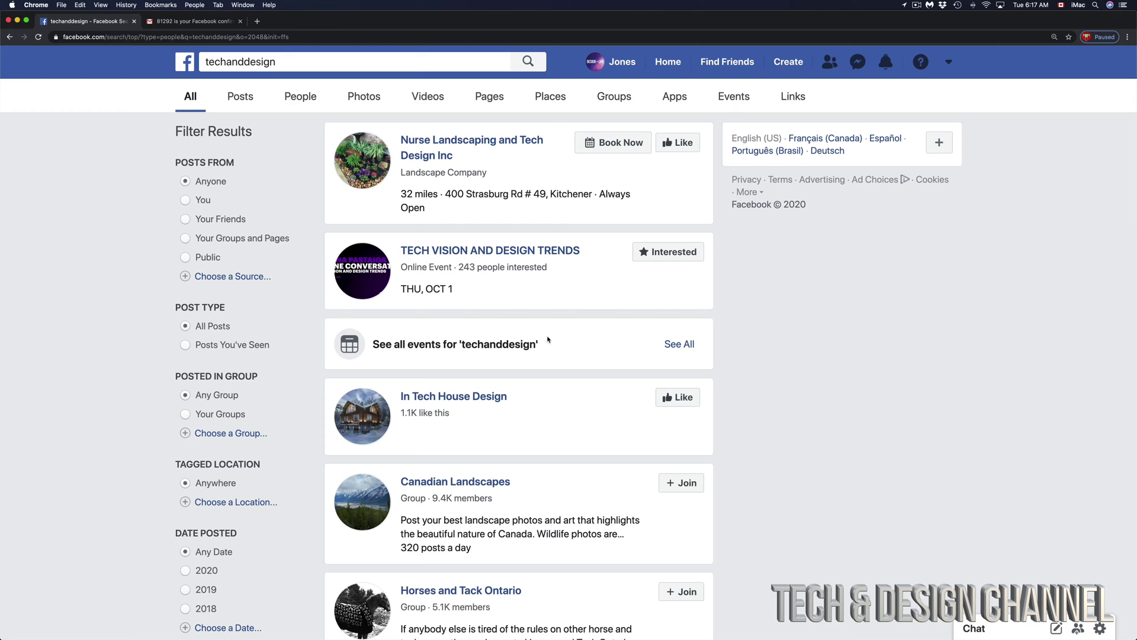
pyautogui.scroll(-6, 548, 339)
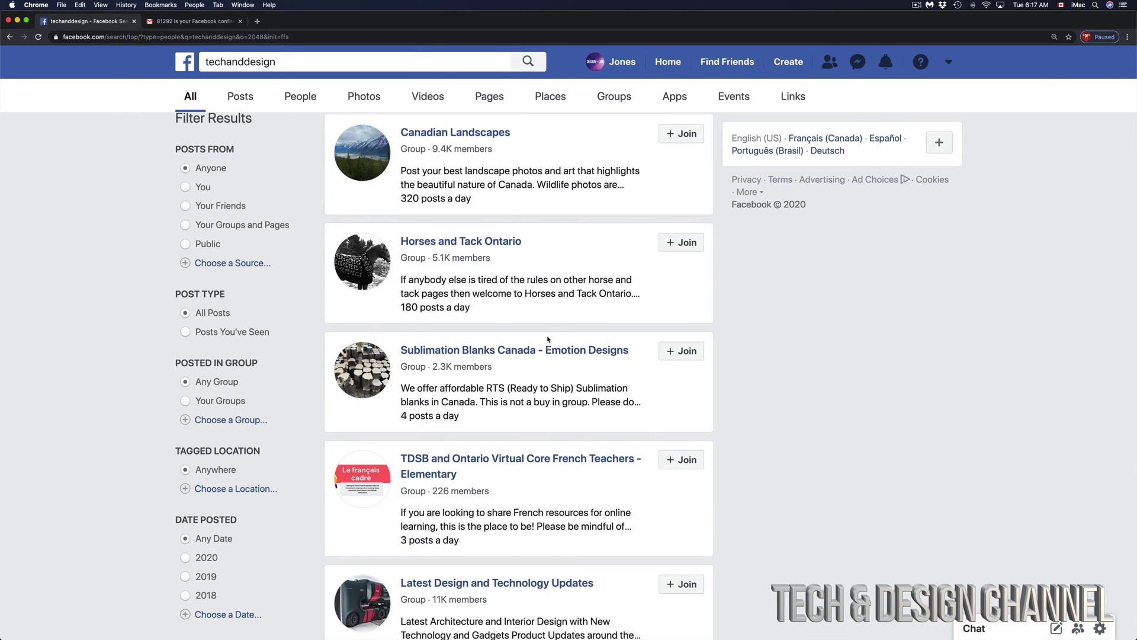
pyautogui.scroll(-3, 548, 339)
pyautogui.scroll(9, 415, 237)
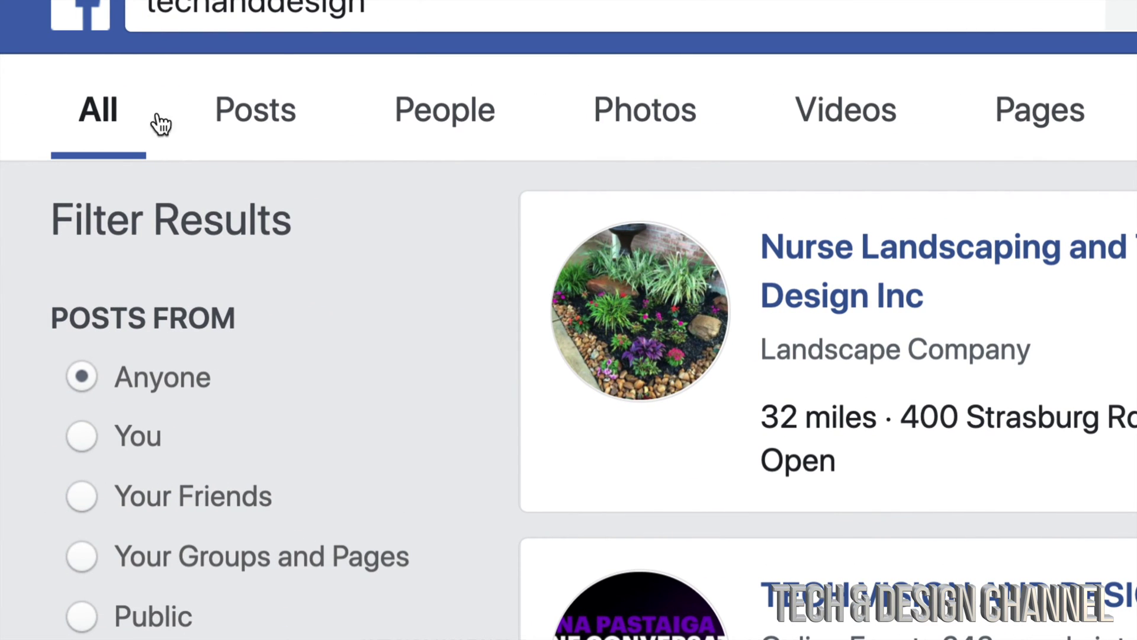
pyautogui.click(450, 125)
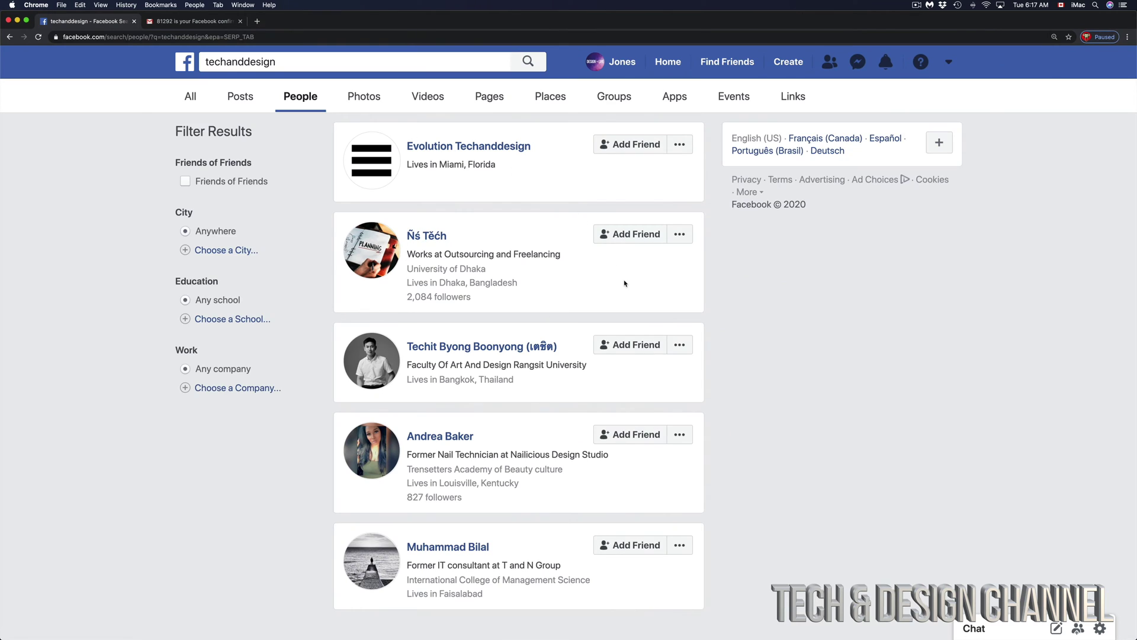
# Send a friend request to the former nail technician from Louisville, Kentucky, in the results and assign the contact to the Acquaintances list.
pyautogui.scroll(-1, 624, 284)
pyautogui.scroll(-5, 624, 283)
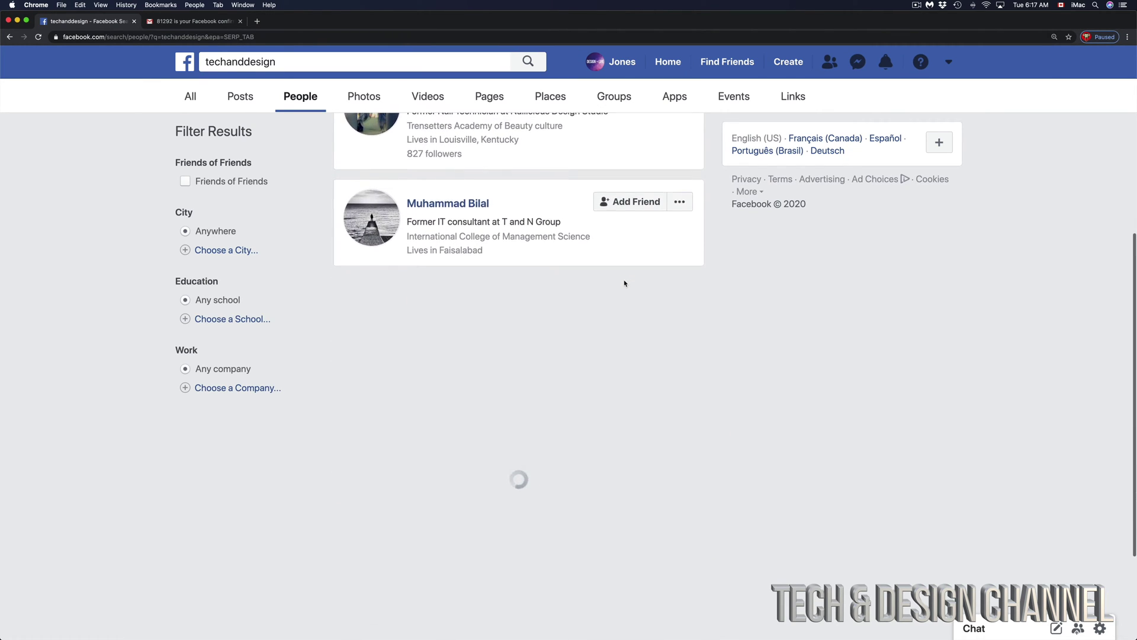
pyautogui.scroll(4, 624, 283)
pyautogui.scroll(3, 625, 284)
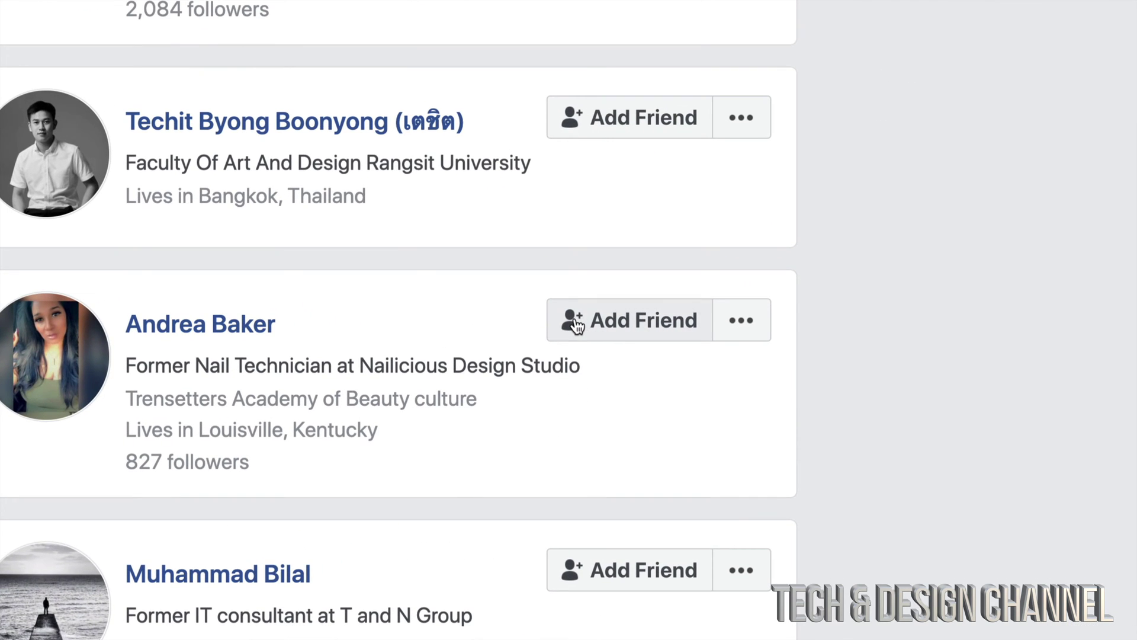
pyautogui.click(574, 322)
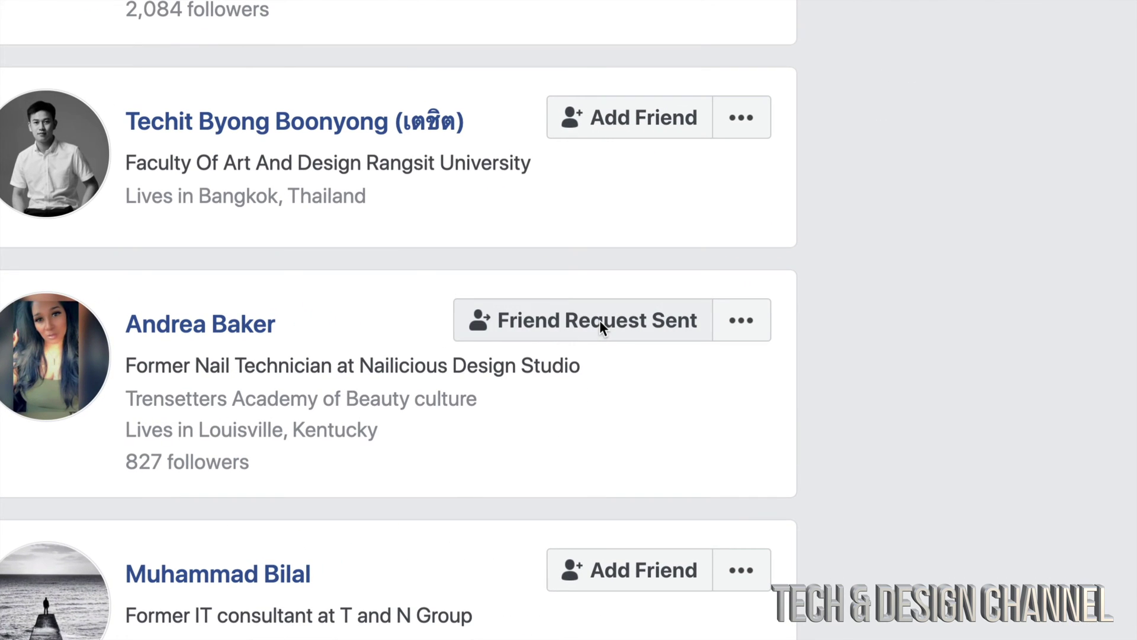
pyautogui.moveTo(655, 325)
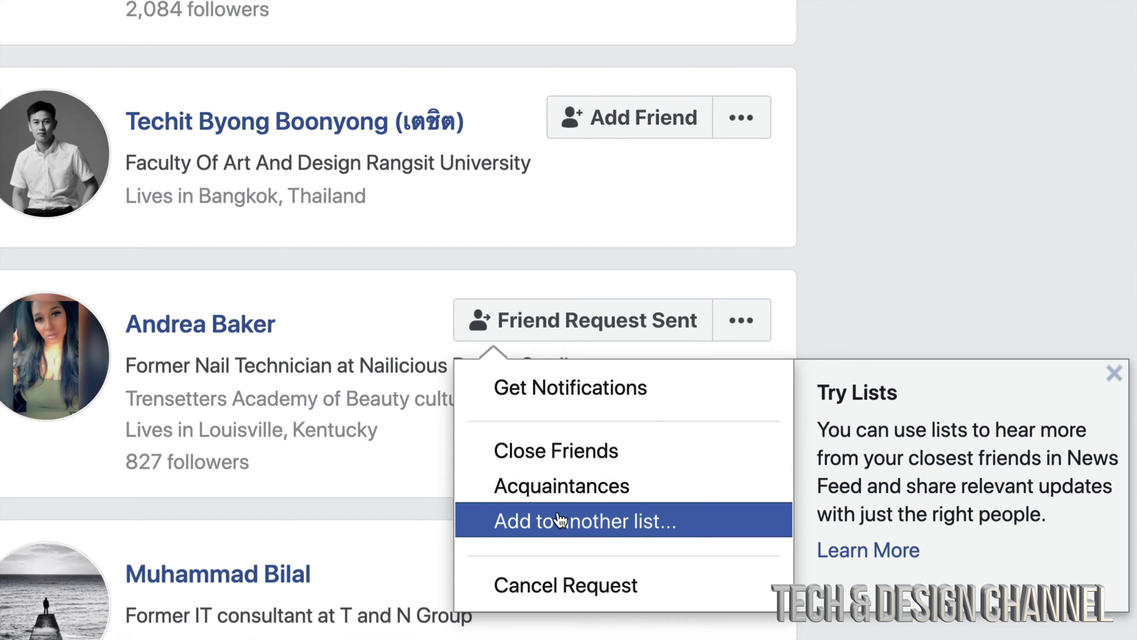
pyautogui.click(558, 489)
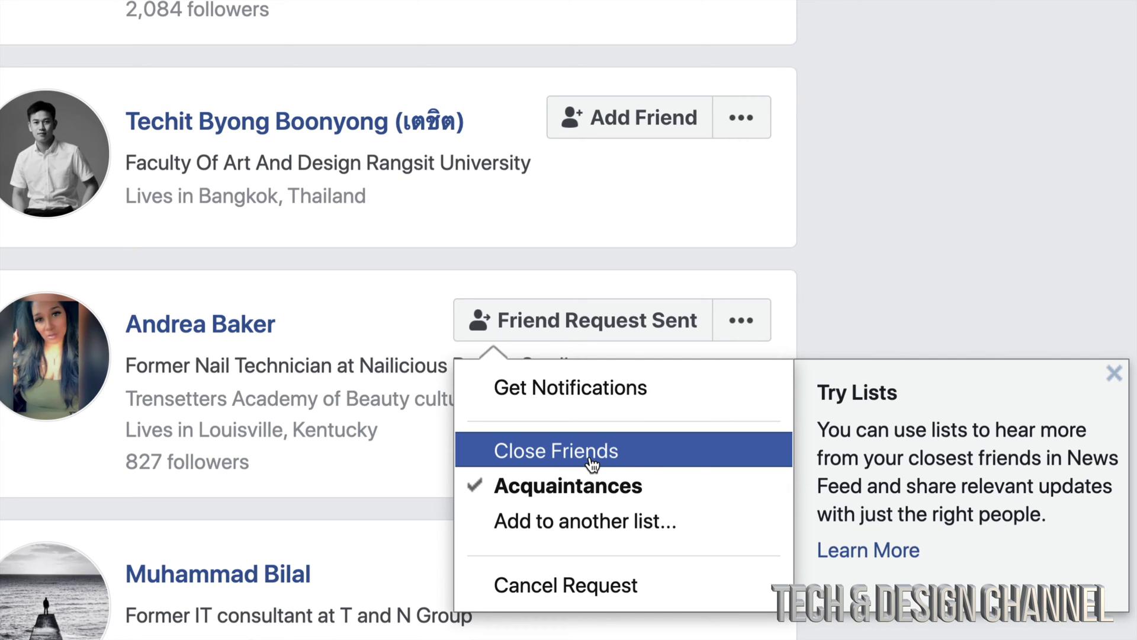
pyautogui.click(962, 249)
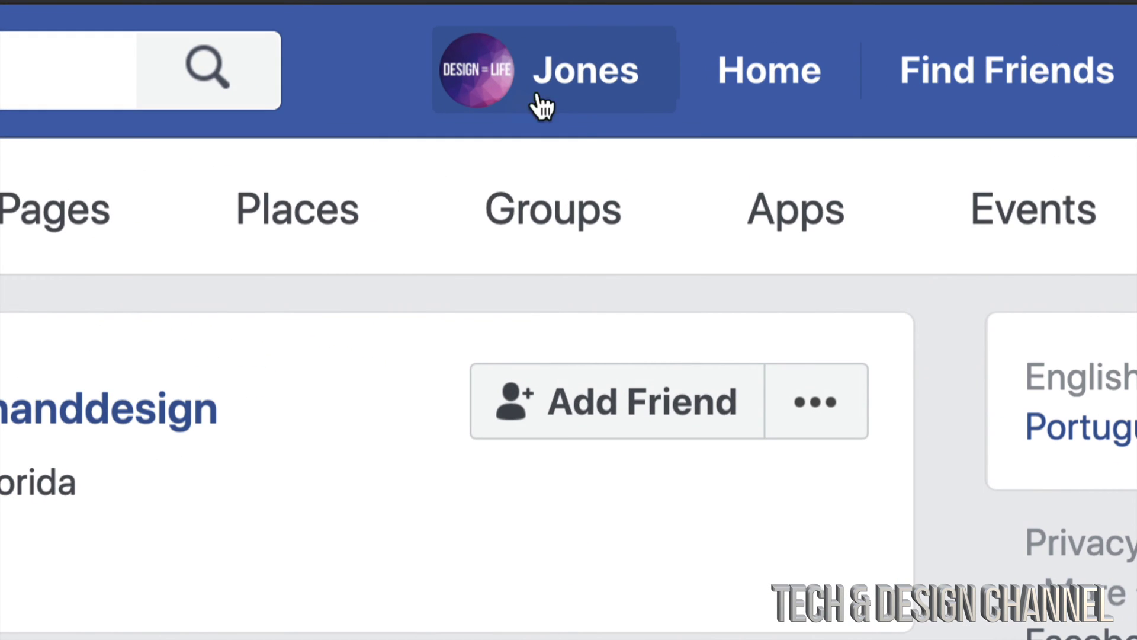
# Open your own profile and upload the "DESIGN = LIFE" image as its cover photo.
pyautogui.click(591, 93)
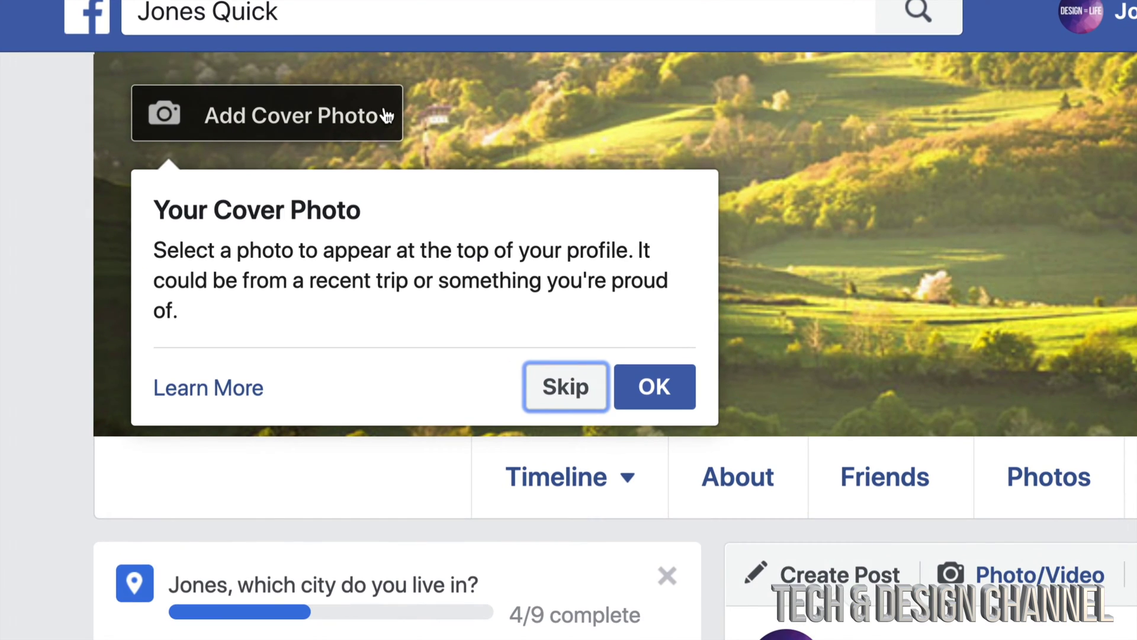
pyautogui.click(271, 128)
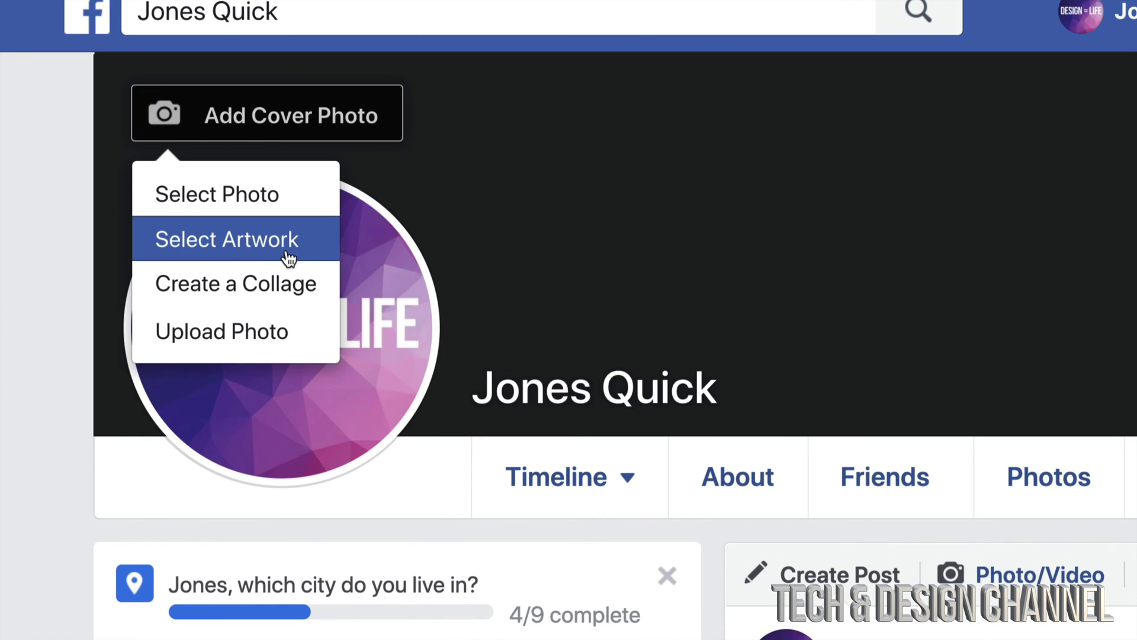
pyautogui.click(201, 333)
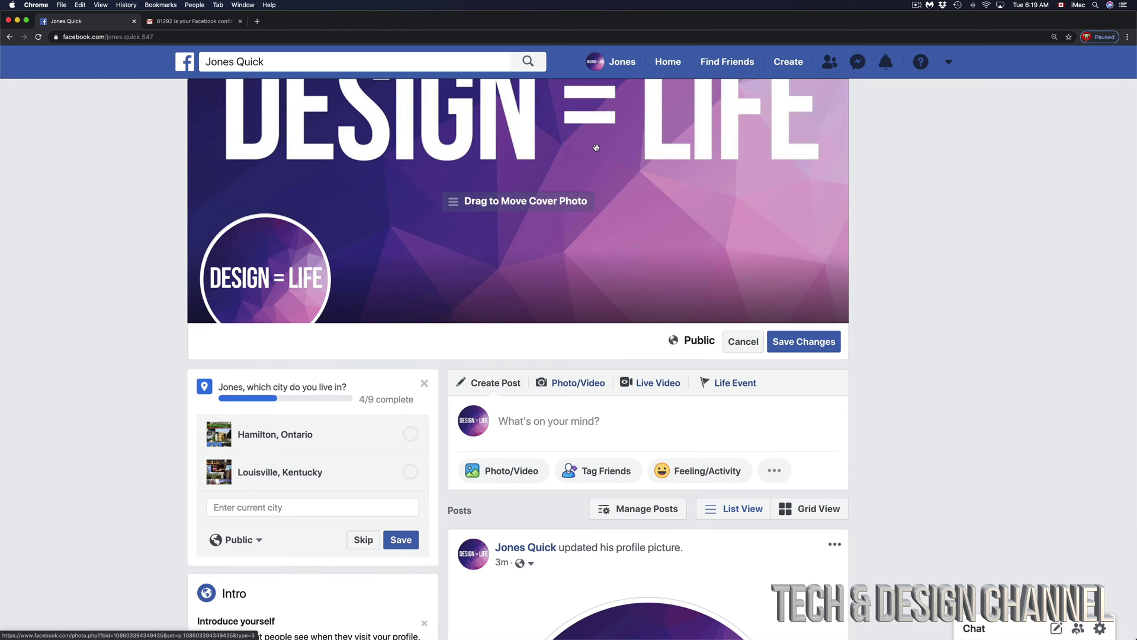
# Reposition the cover photo vertically so the whole "DESIGN = LIFE" text shows, and save the changes.
pyautogui.moveTo(651, 148); pyautogui.dragTo(641, 233)
pyautogui.moveTo(630, 168); pyautogui.dragTo(629, 102)
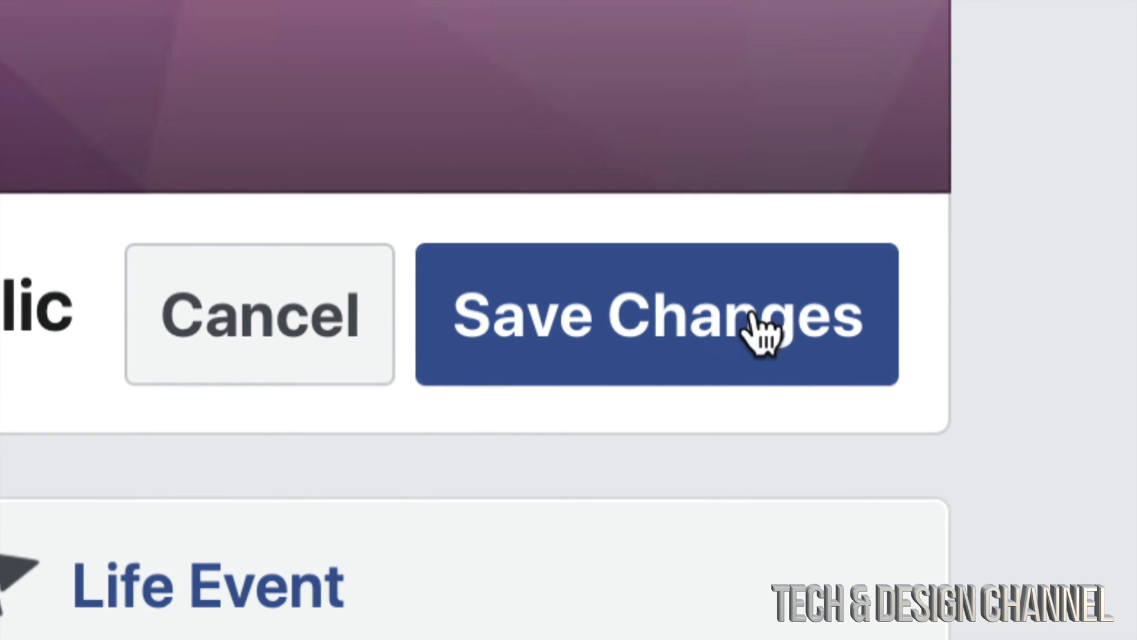
pyautogui.click(814, 303)
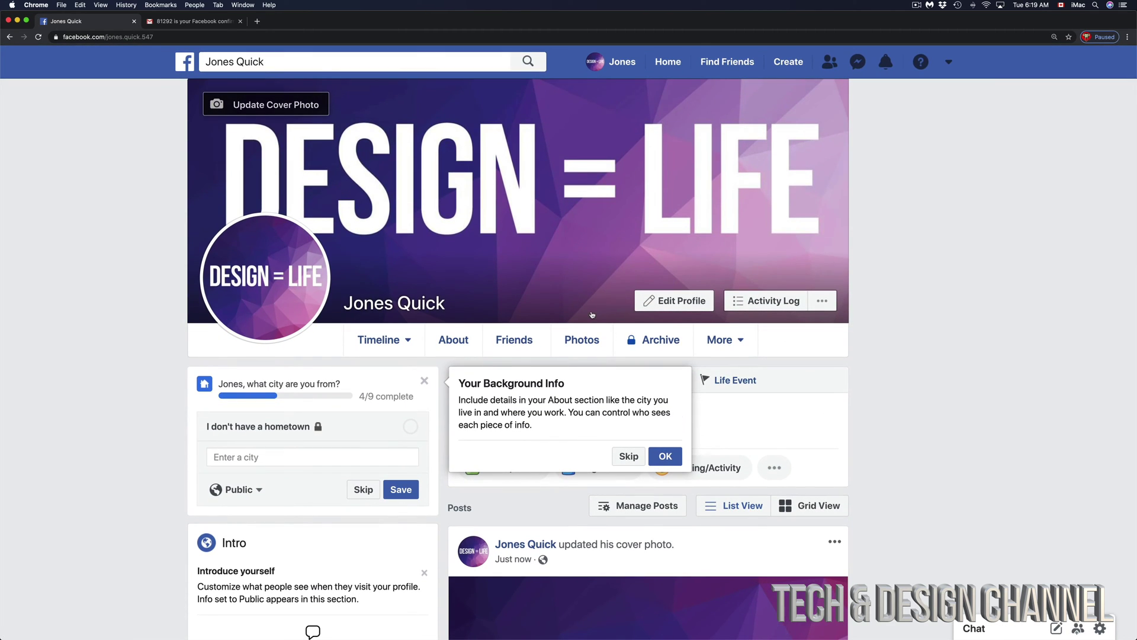
# Acknowledge the Your Background Info tip and look over the profile's intro and cover photo post.
pyautogui.moveTo(296, 249)
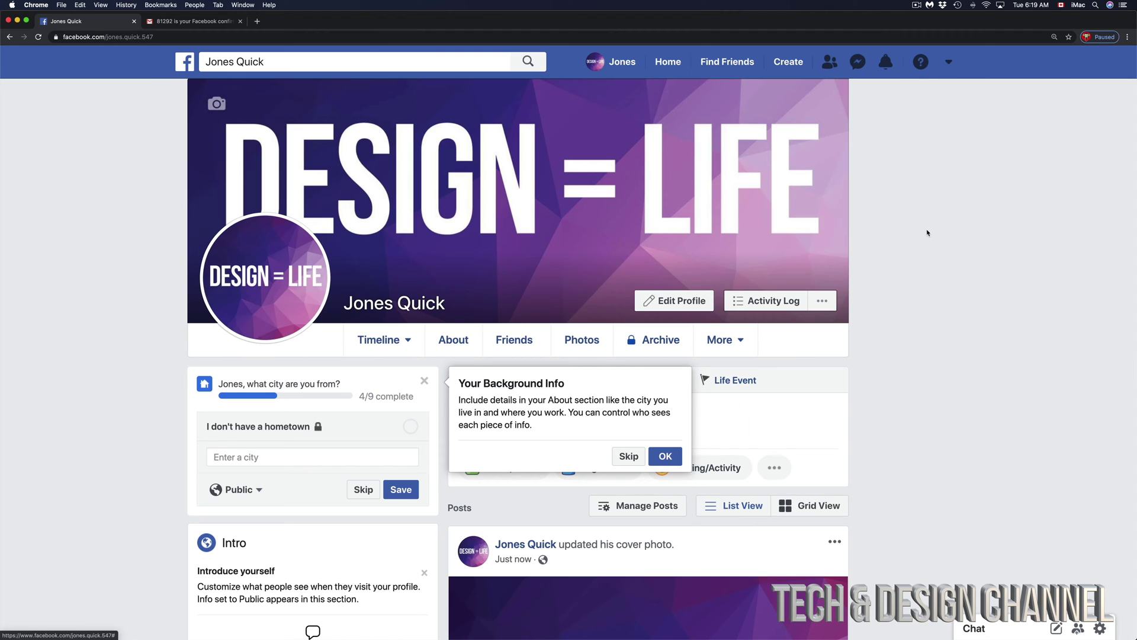
pyautogui.click(666, 456)
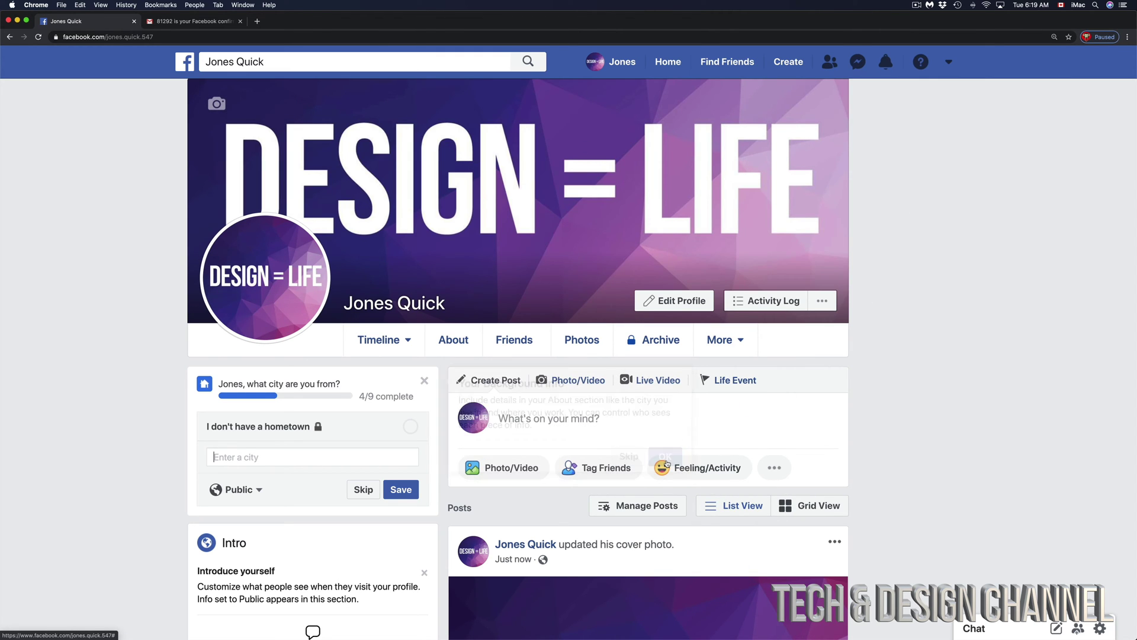
pyautogui.scroll(-2, 769, 434)
pyautogui.scroll(-4, 769, 434)
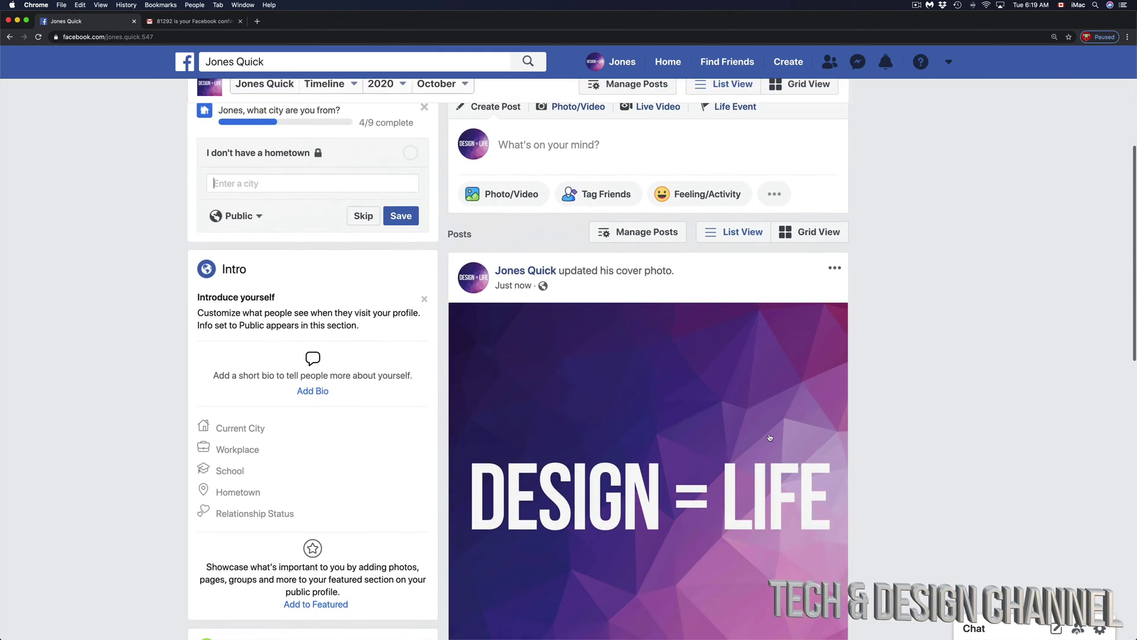
pyautogui.scroll(5, 769, 434)
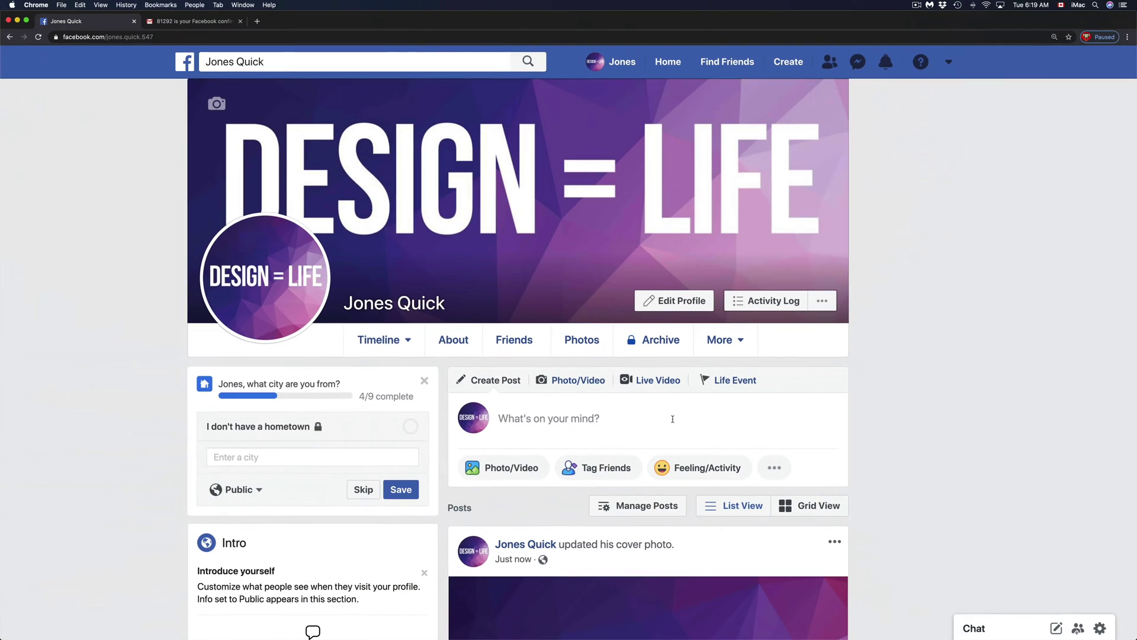
# Publish a plain text post reading "New Page" to the News Feed with the Friends audience.
pyautogui.click(672, 419)
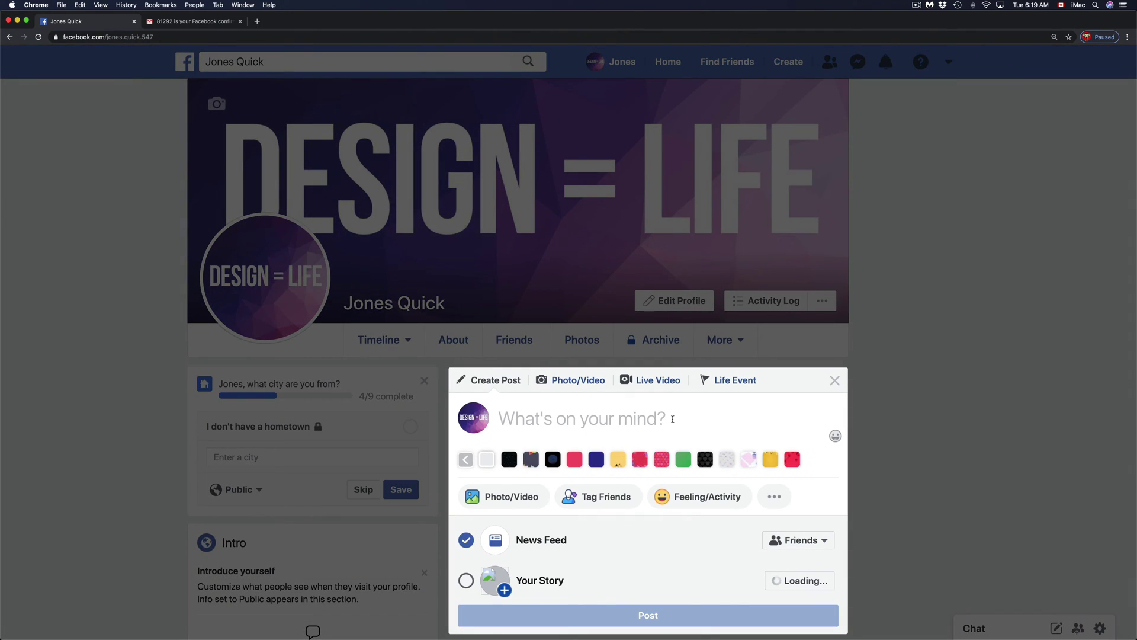
pyautogui.write('New ')
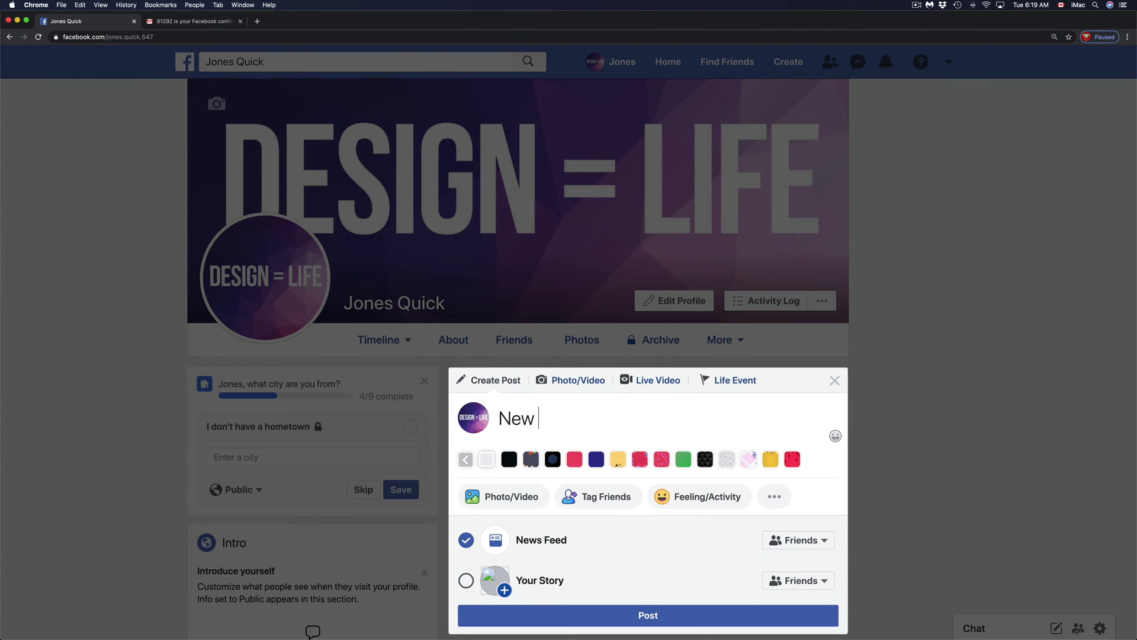
pyautogui.write('aPage')
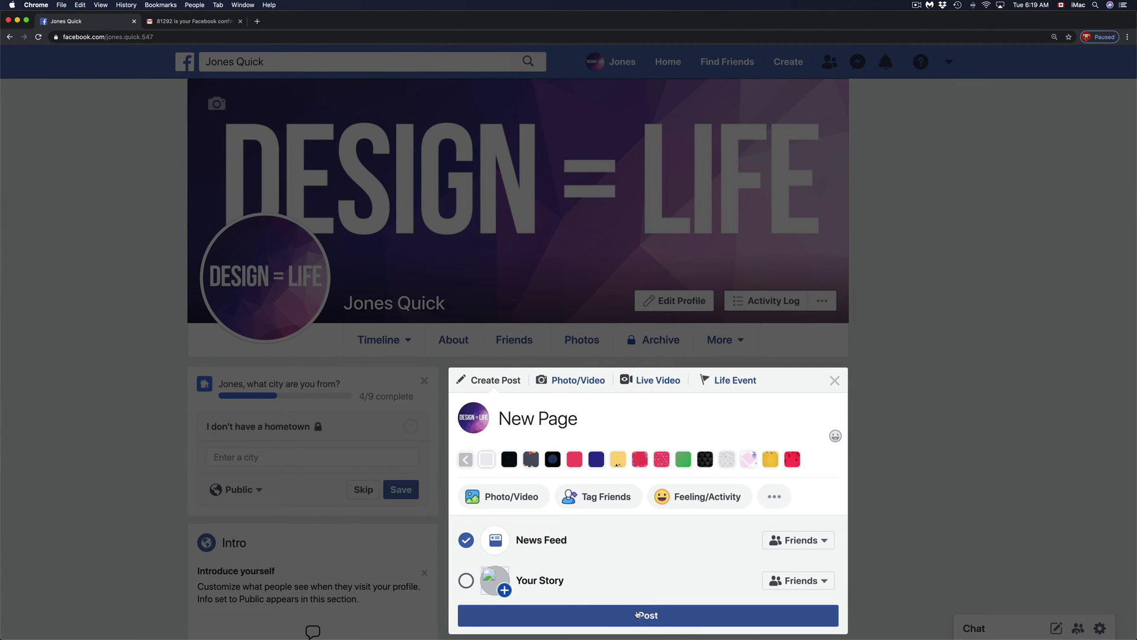
pyautogui.click(637, 613)
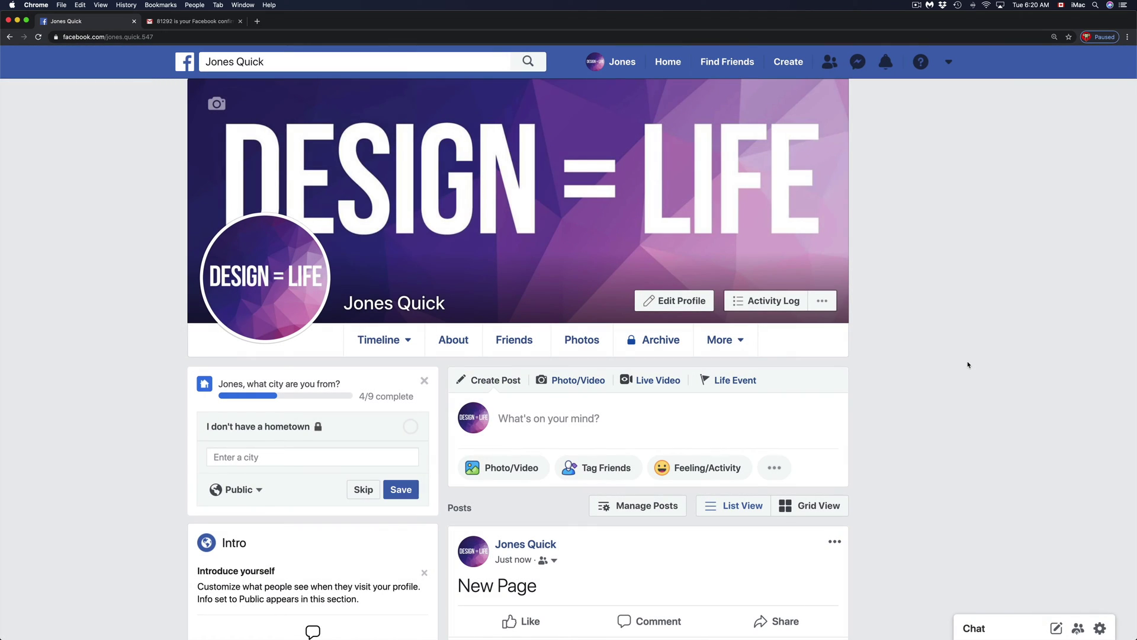
# Check the published post on the timeline and begin another post with the text "New Page".
pyautogui.scroll(-7, 969, 365)
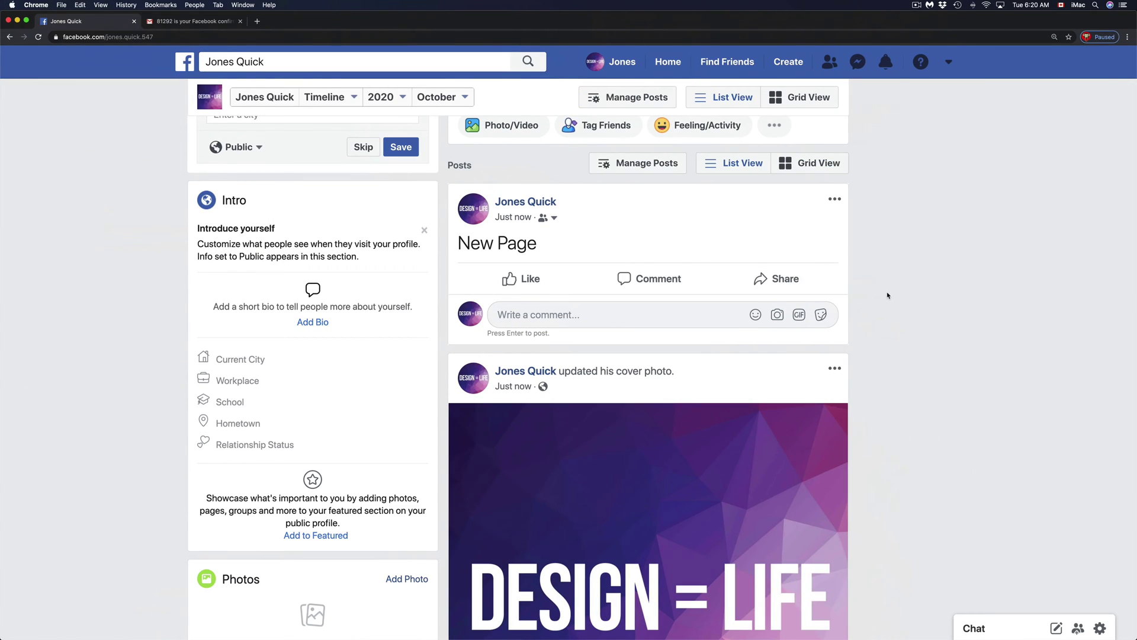
pyautogui.scroll(3, 887, 295)
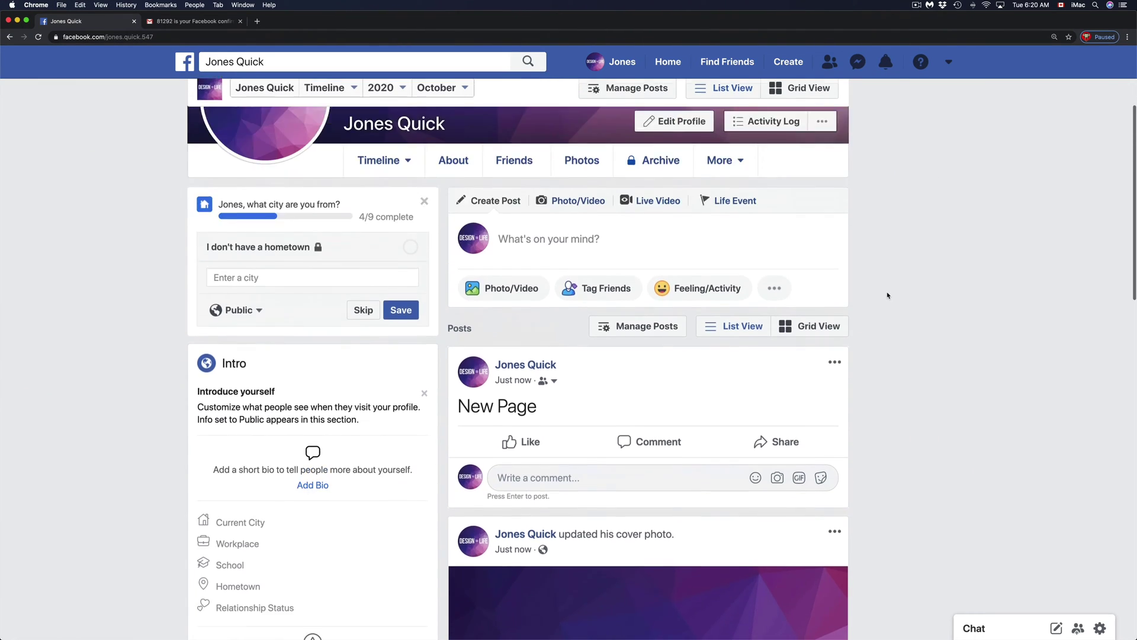
pyautogui.scroll(3, 887, 295)
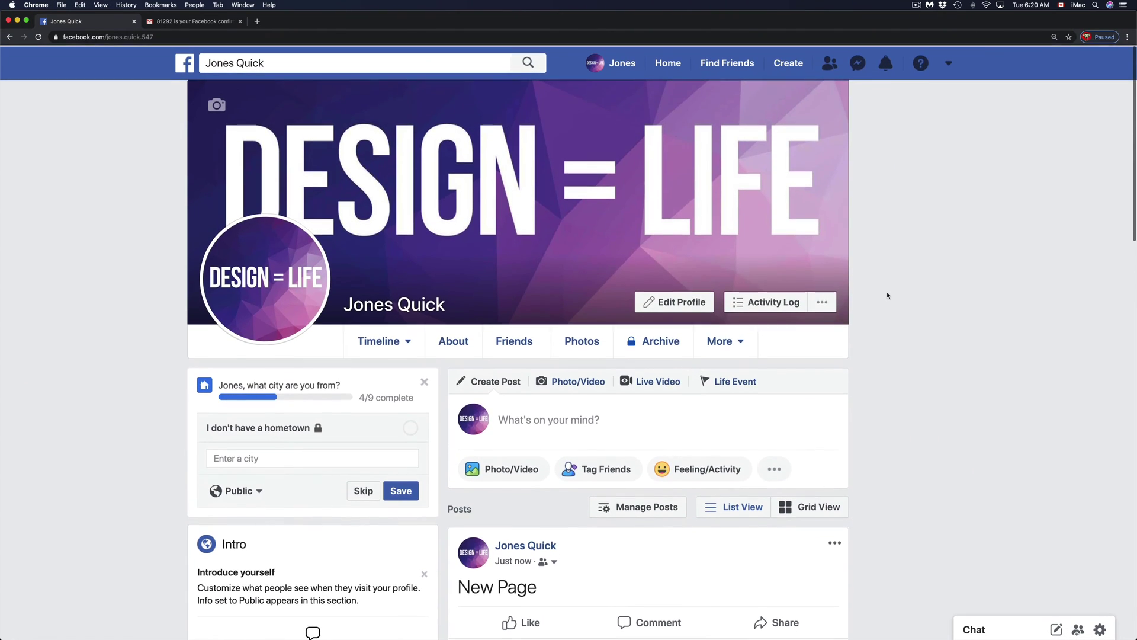
pyautogui.click(618, 422)
pyautogui.write('New Pa')
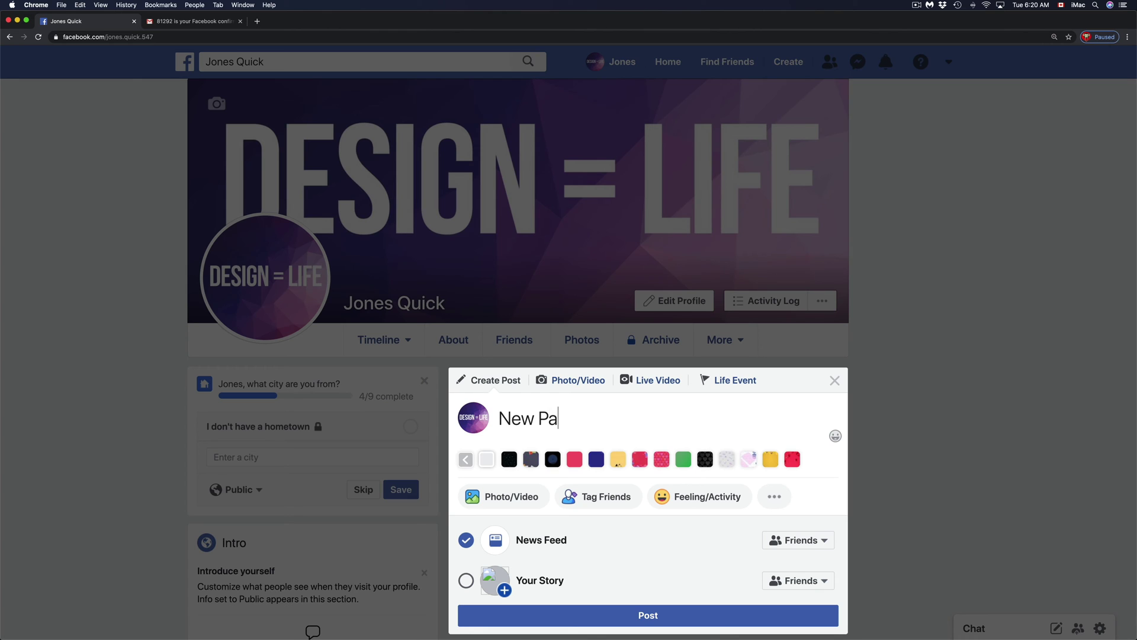
pyautogui.write('ge')
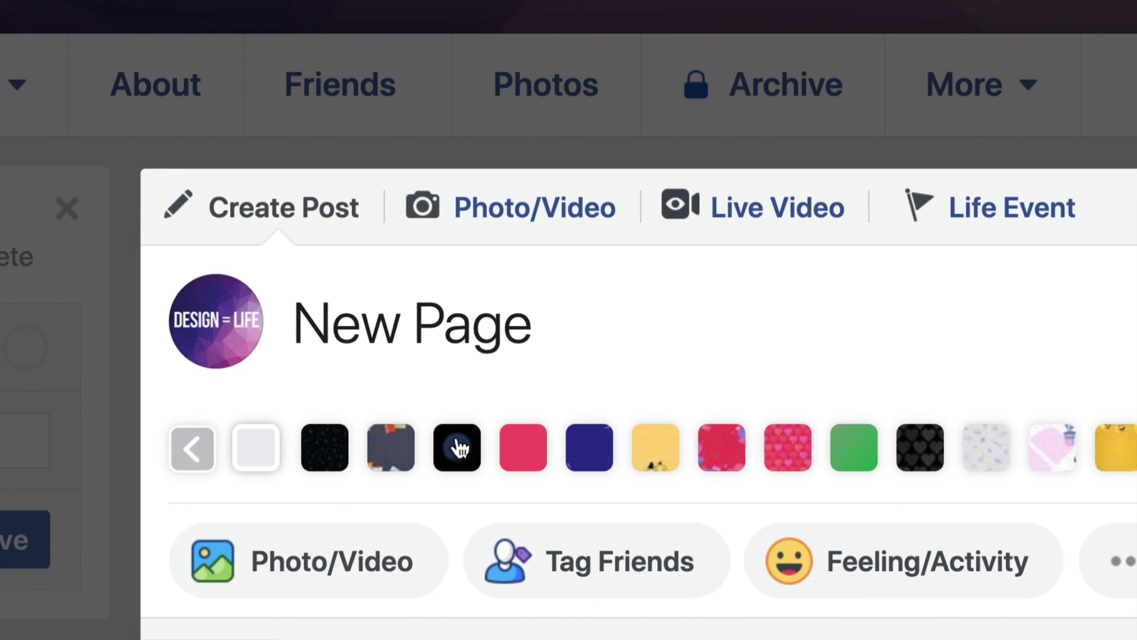
# Try out several backgrounds on the new post, including solid red, green, the pink desk pattern and red roses.
pyautogui.click(535, 450)
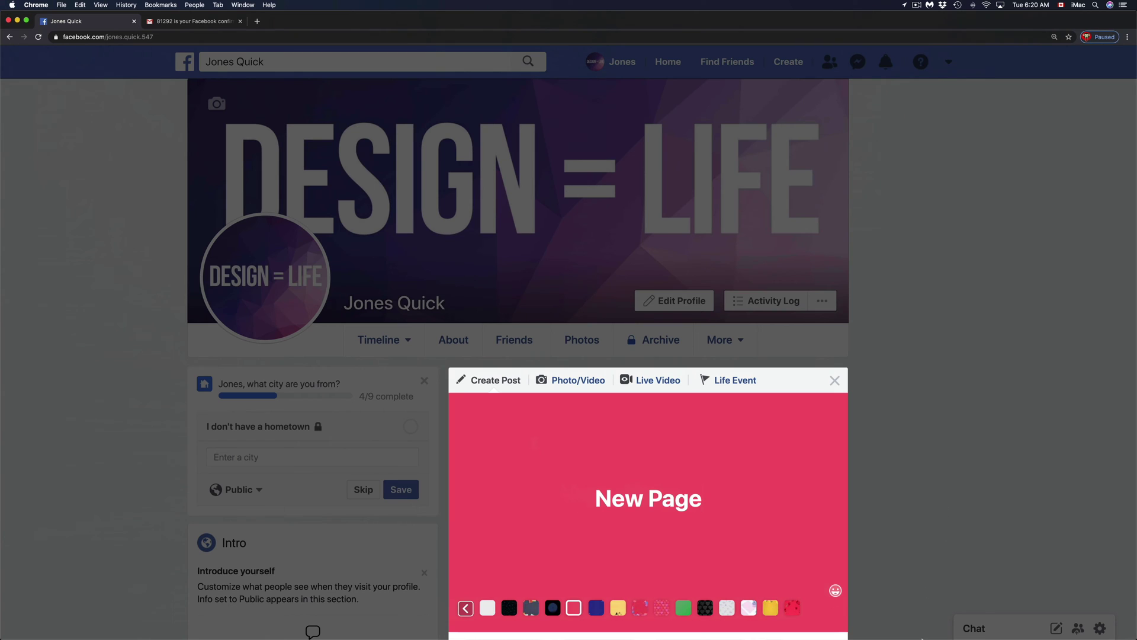
pyautogui.scroll(-4, 1113, 432)
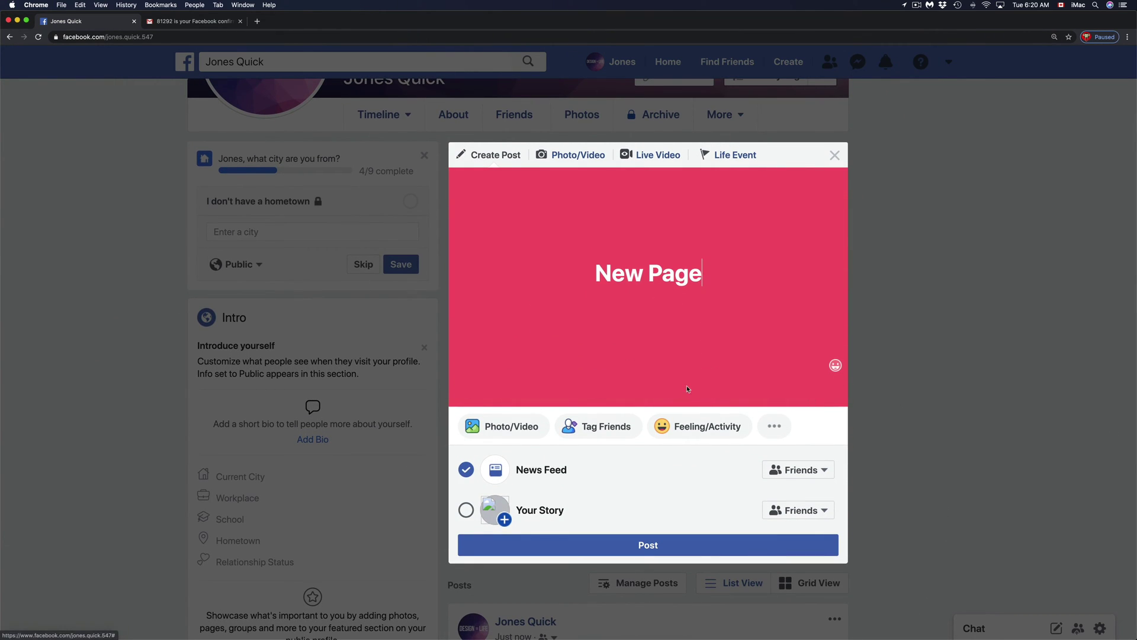
pyautogui.click(689, 389)
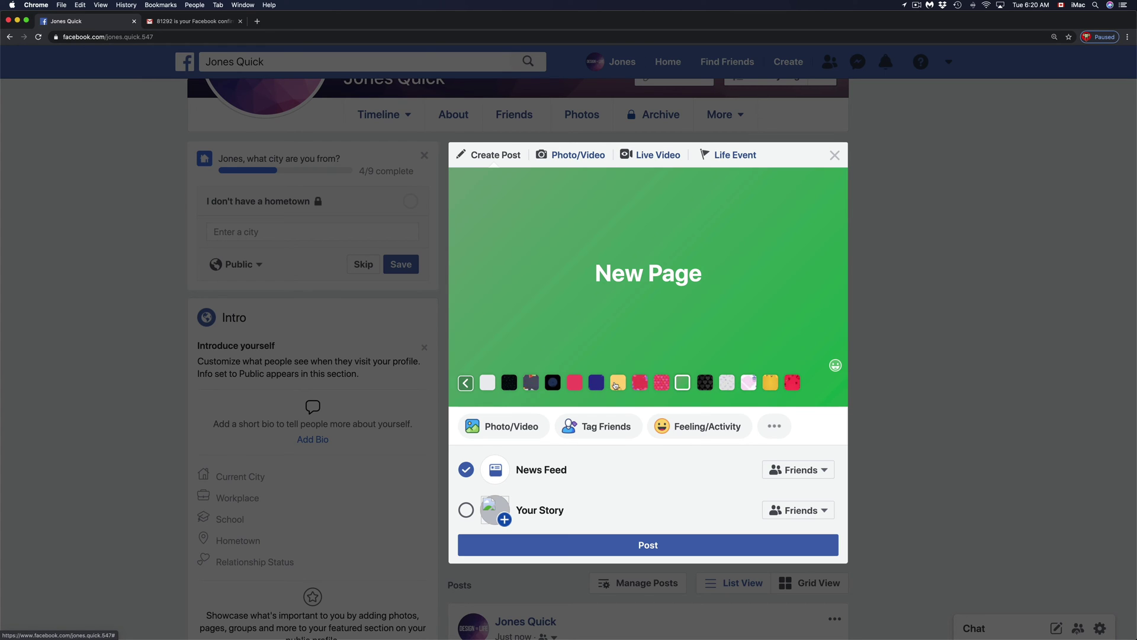
pyautogui.click(616, 385)
pyautogui.click(748, 386)
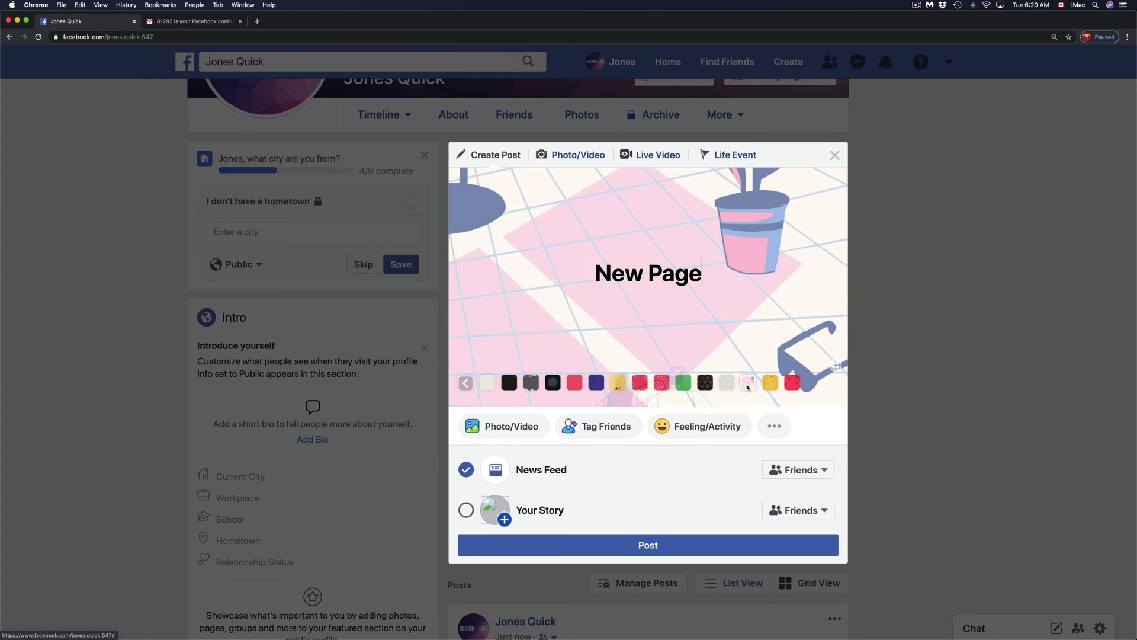
pyautogui.click(792, 385)
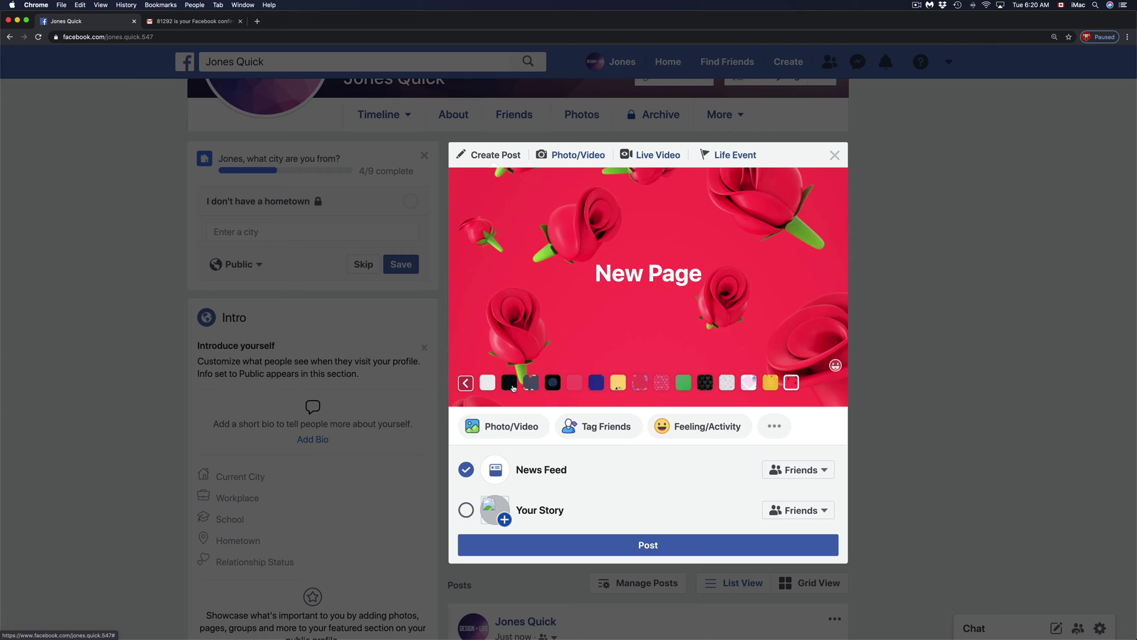
# Give the post the dark background with wrapped gifts, extend its text to "New Page #2" and publish it.
pyautogui.click(534, 386)
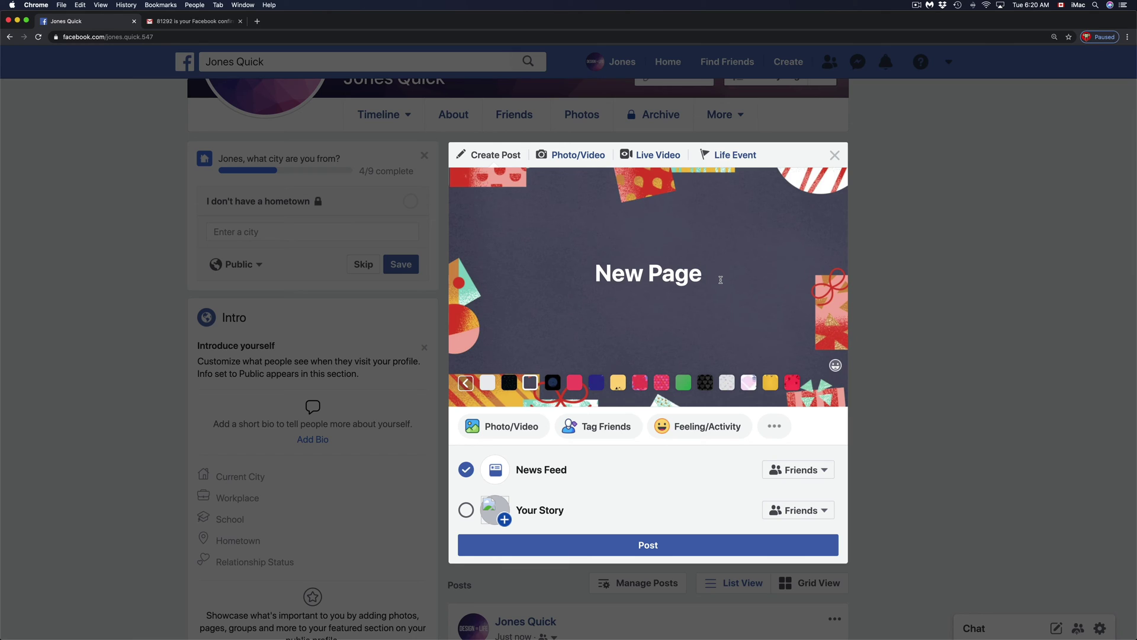
pyautogui.write('#2')
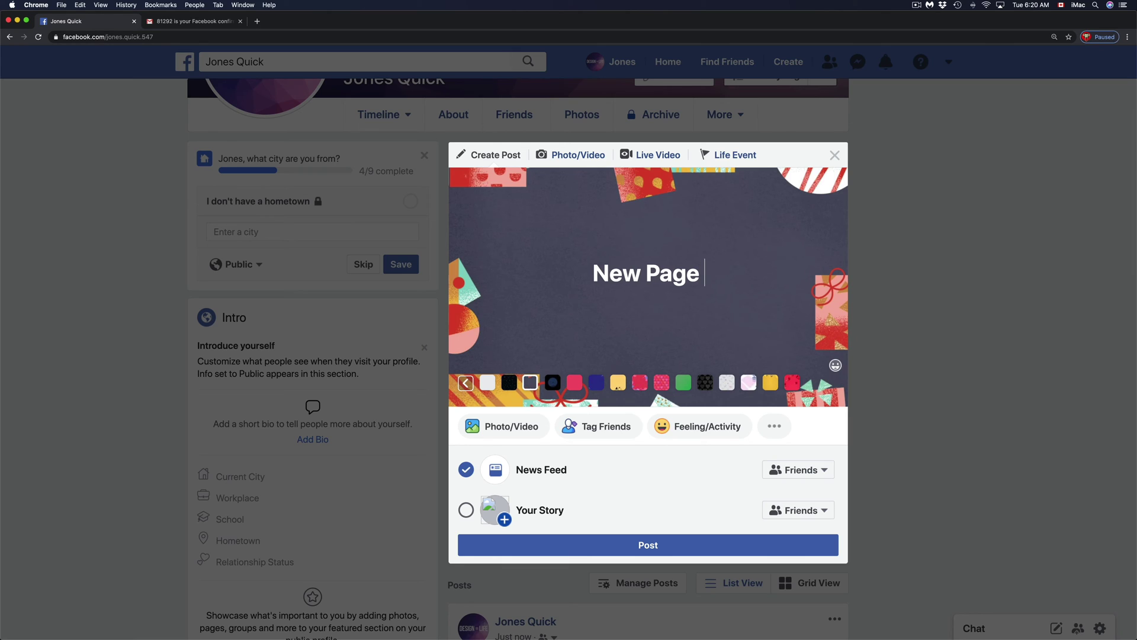
pyautogui.click(637, 543)
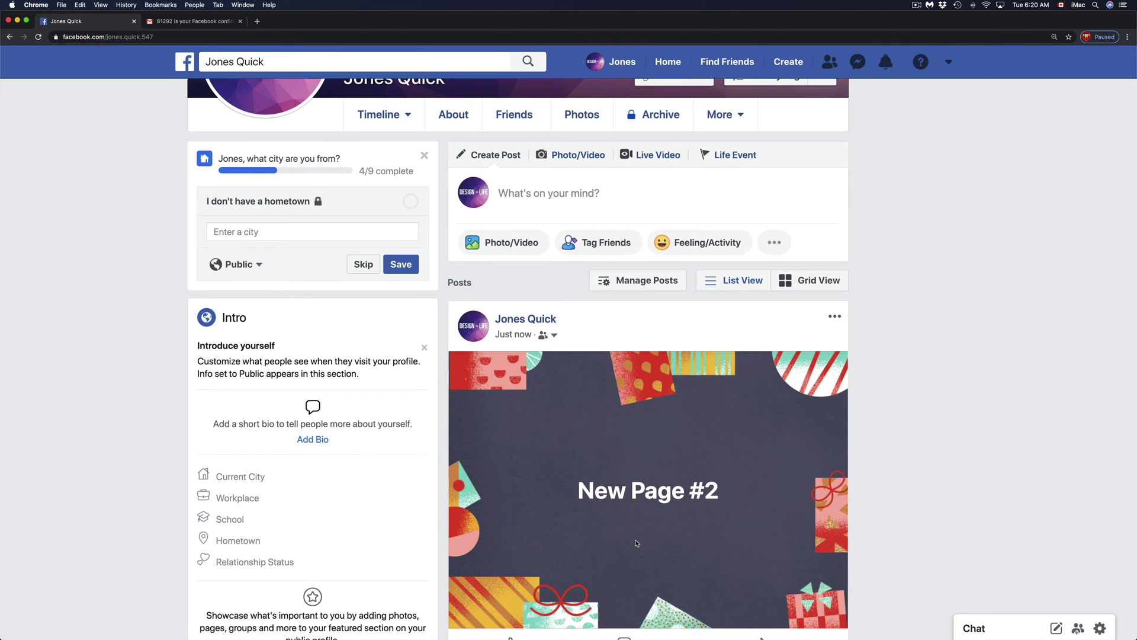
# Look over the two published text posts on the profile's timeline.
pyautogui.scroll(-3, 888, 503)
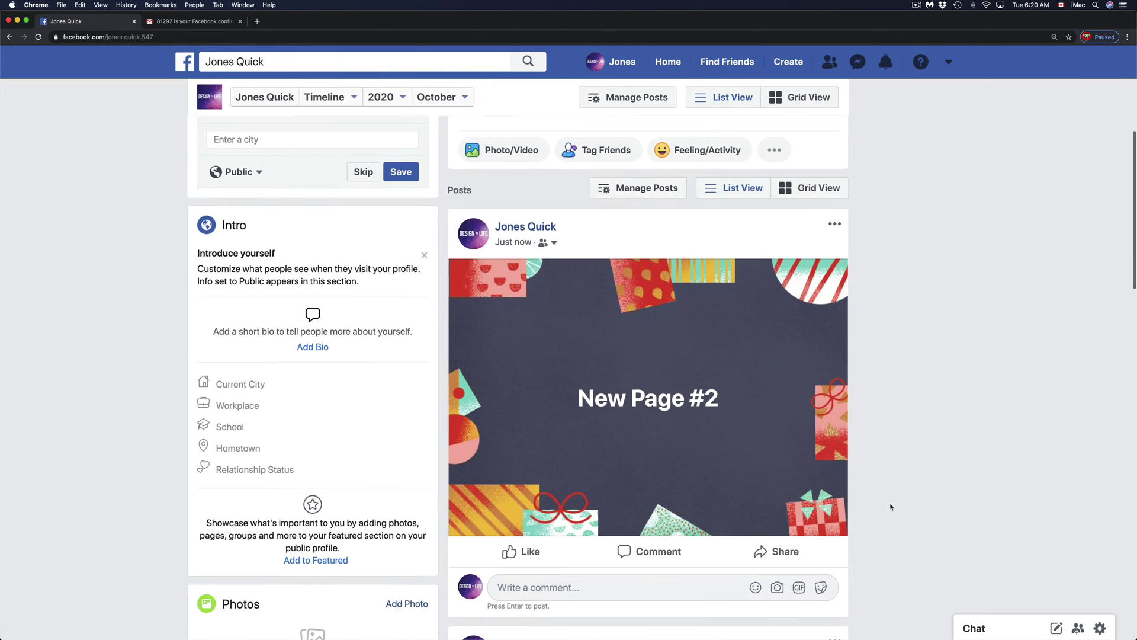
pyautogui.scroll(-4, 813, 459)
pyautogui.scroll(1, 813, 459)
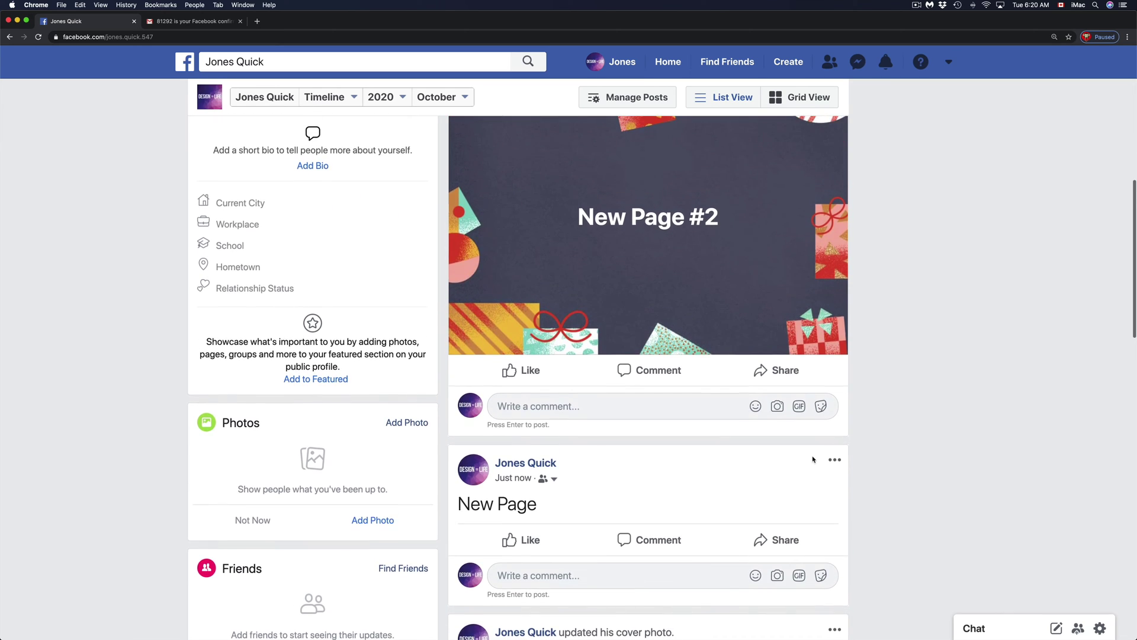
pyautogui.scroll(-1, 813, 459)
pyautogui.scroll(3, 589, 472)
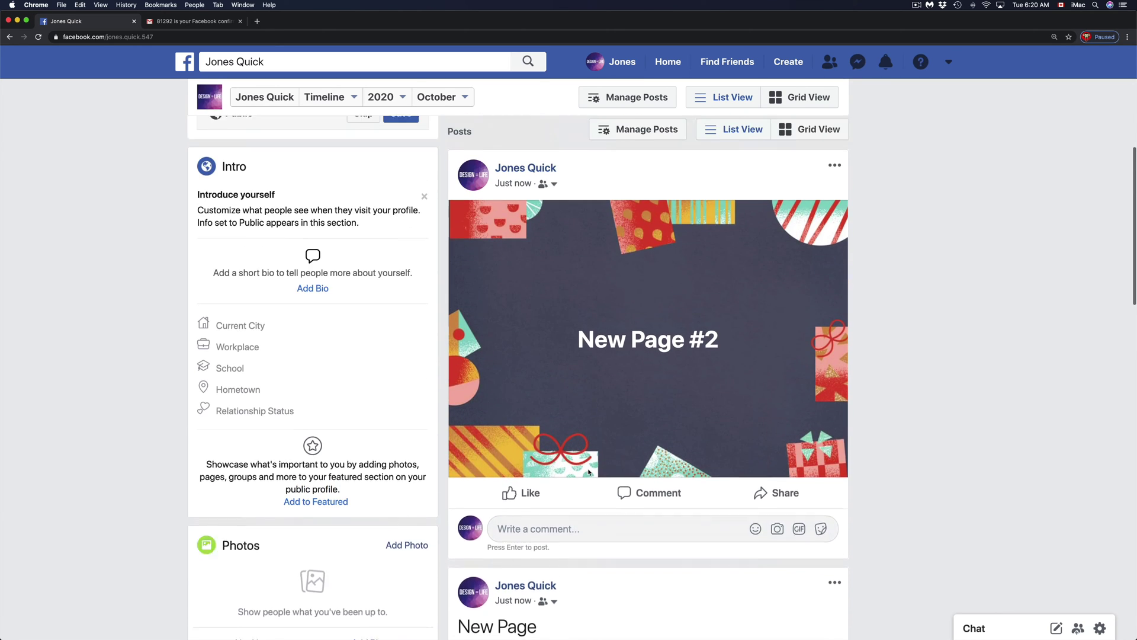
pyautogui.moveTo(704, 361); pyautogui.dragTo(583, 361)
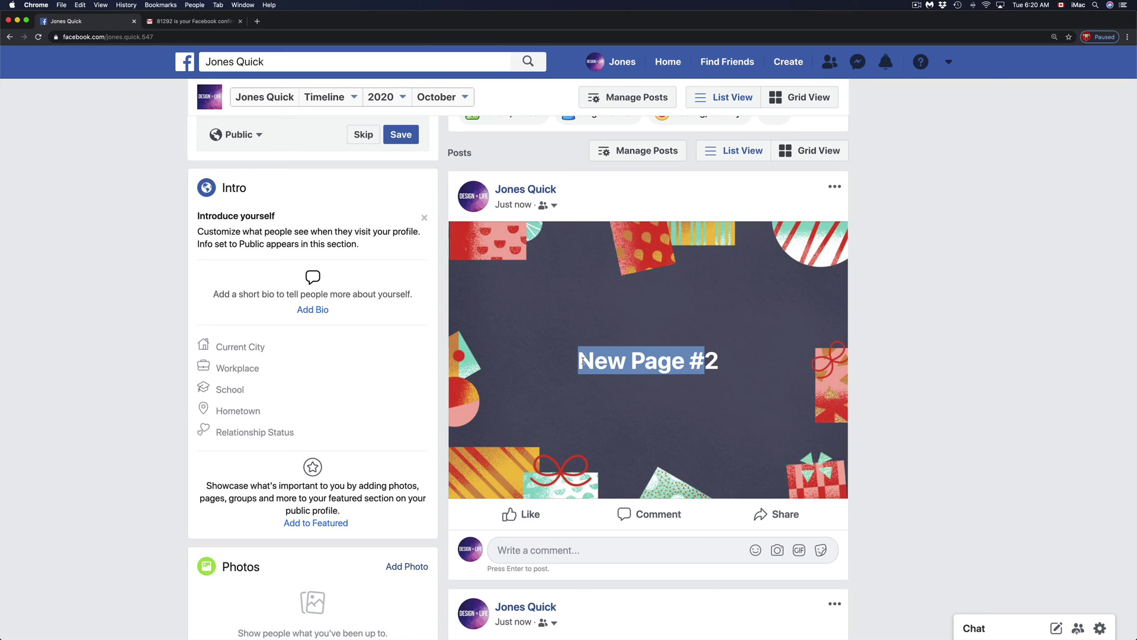
pyautogui.scroll(-2, 898, 331)
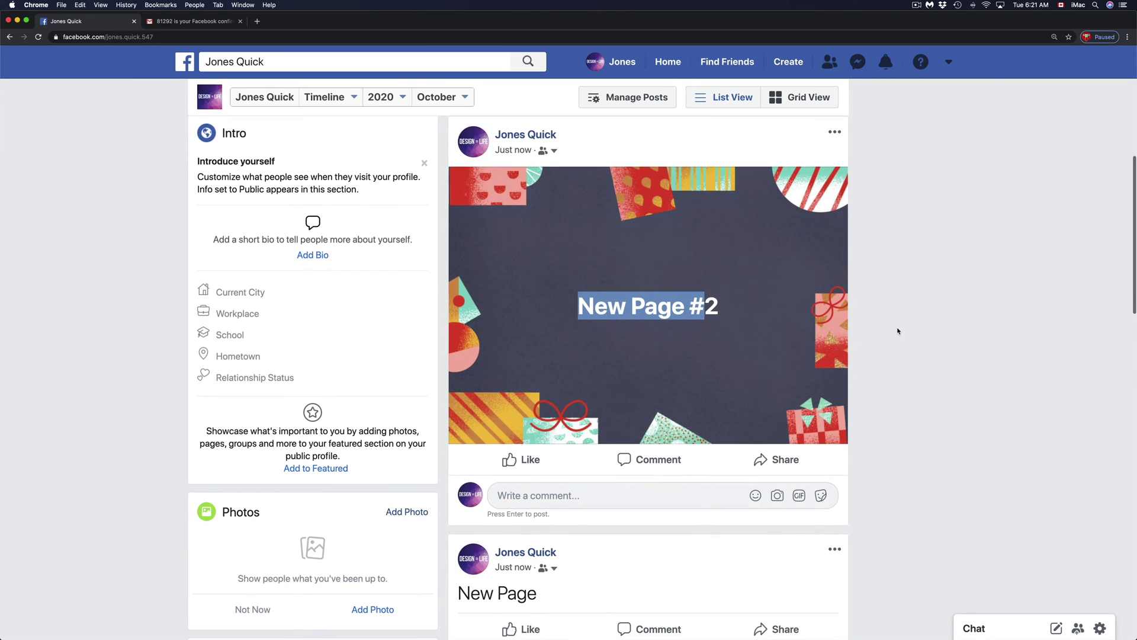
# Create a photo post with the image Techanddesign_logo.png and the text "Design", and publish it on the profile.
pyautogui.scroll(6, 897, 329)
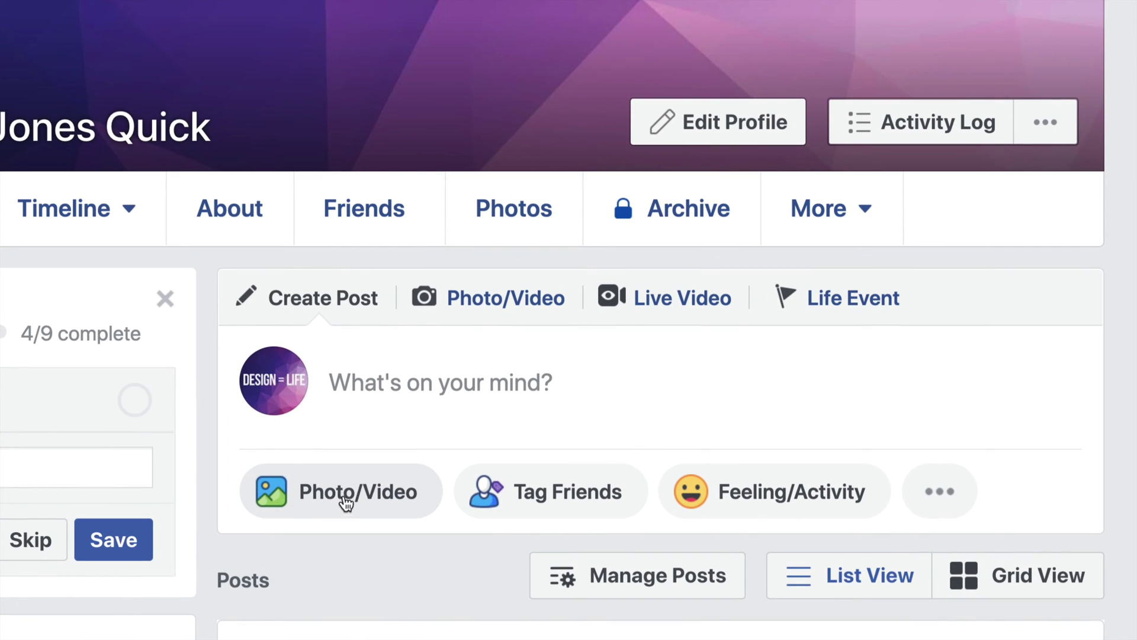
pyautogui.click(308, 502)
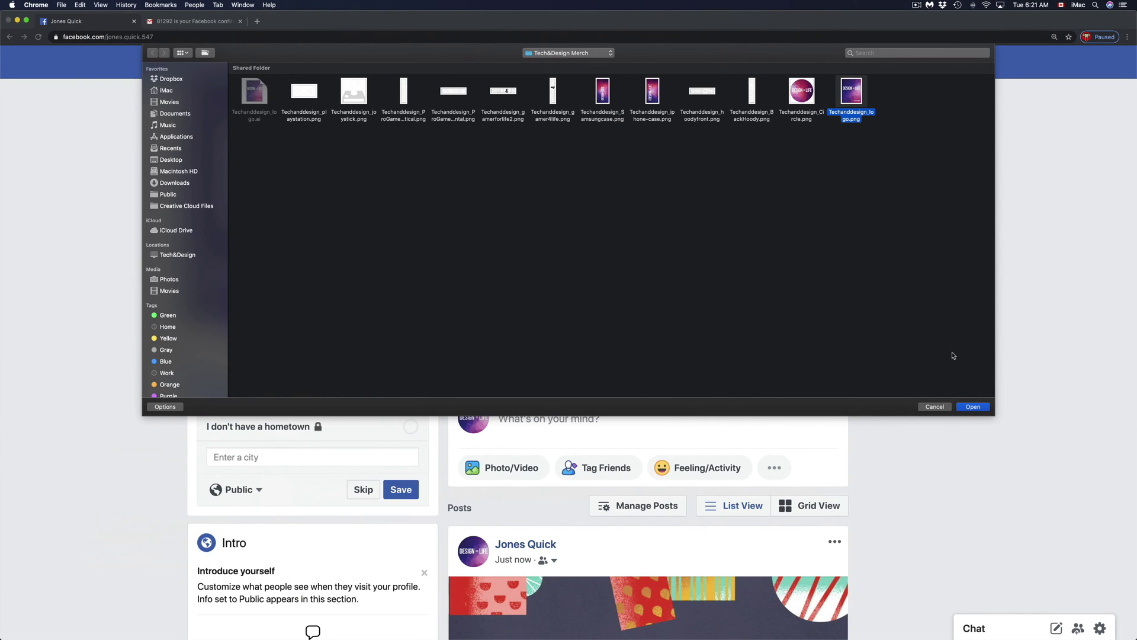
pyautogui.click(972, 406)
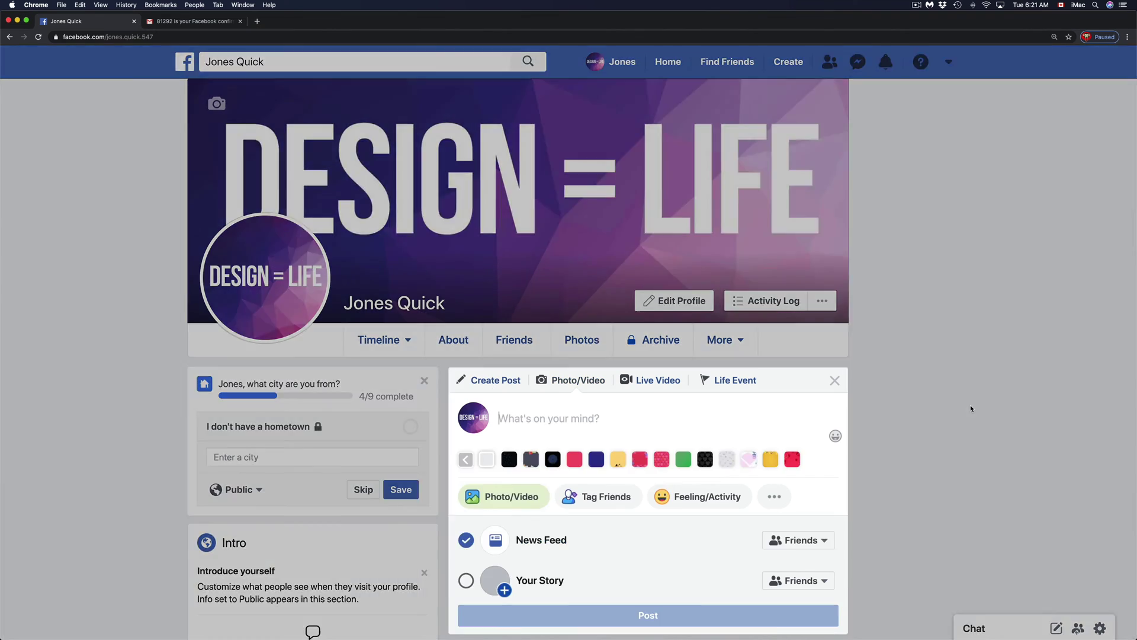
pyautogui.scroll(-5, 970, 404)
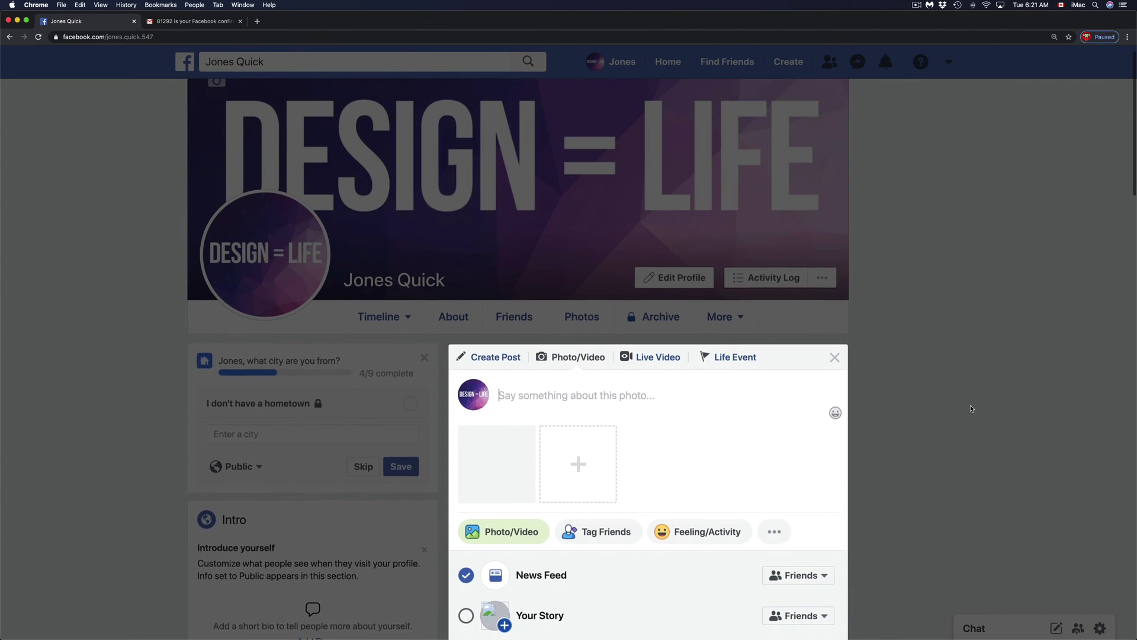
pyautogui.scroll(-1, 972, 408)
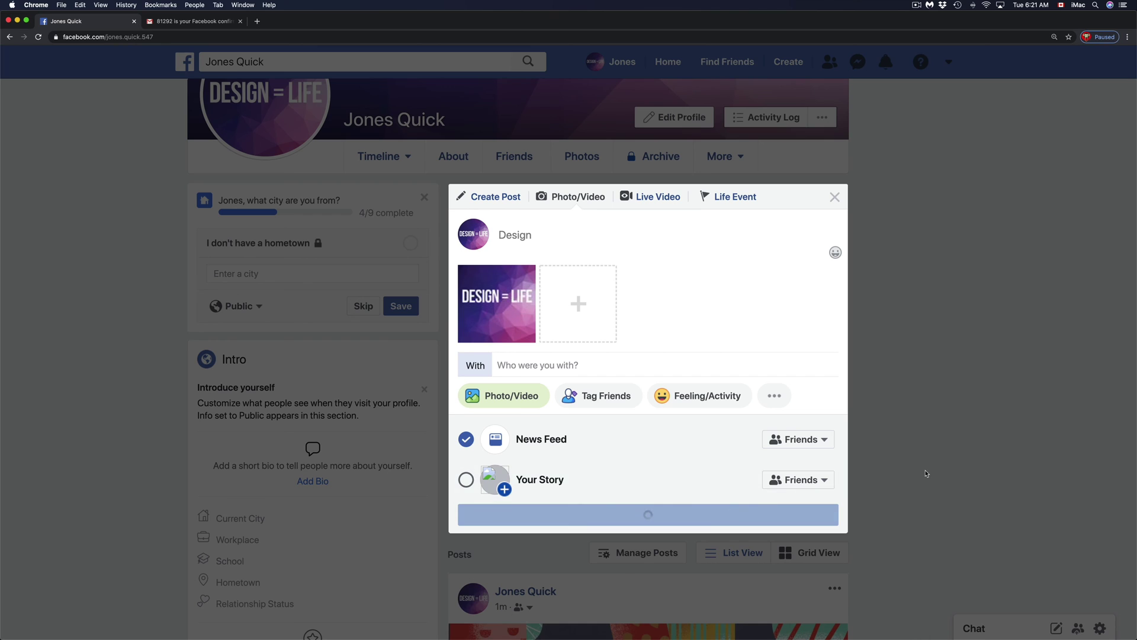
# Look over the published photo post on the timeline and return to the beginning of the profile page.
pyautogui.scroll(-5, 926, 473)
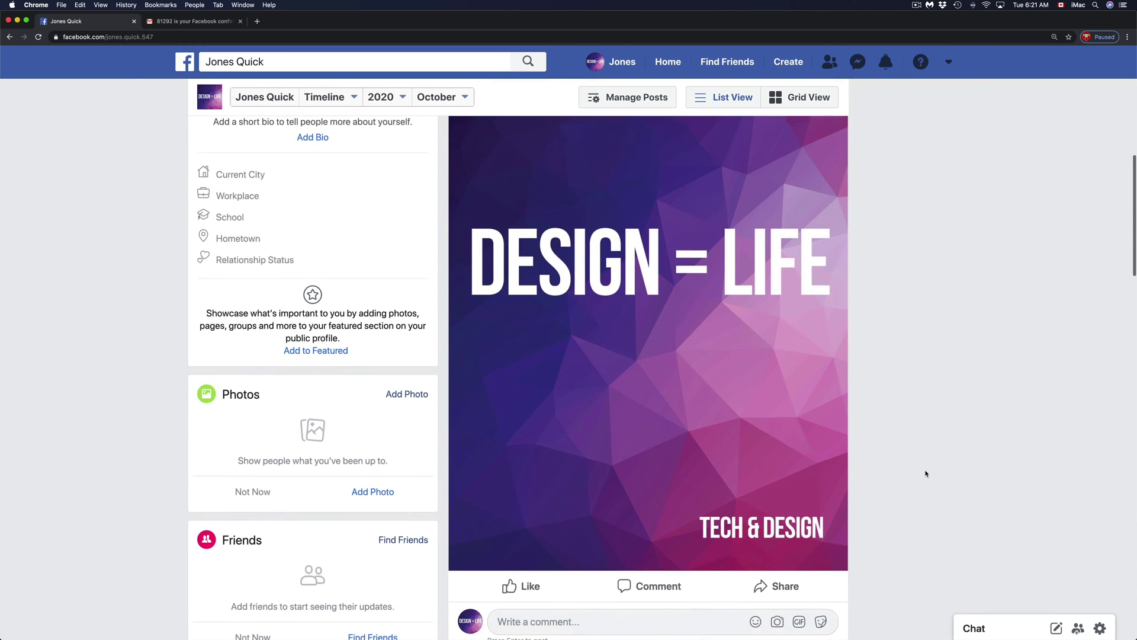
pyautogui.scroll(-1, 927, 473)
pyautogui.scroll(2, 926, 473)
pyautogui.scroll(-4, 926, 474)
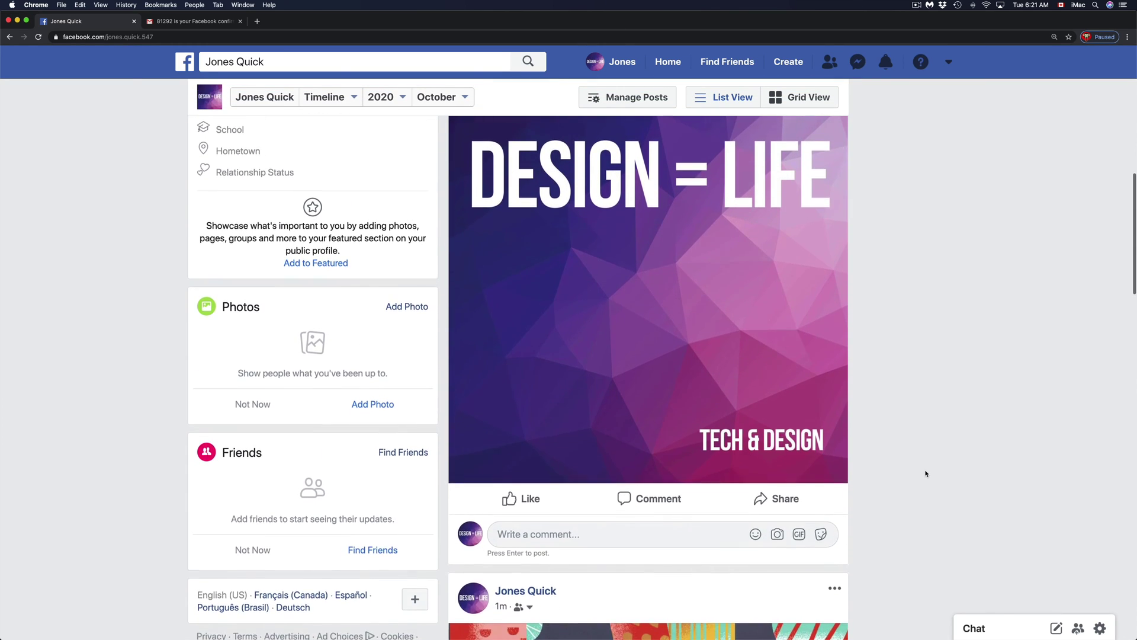
pyautogui.scroll(10, 926, 473)
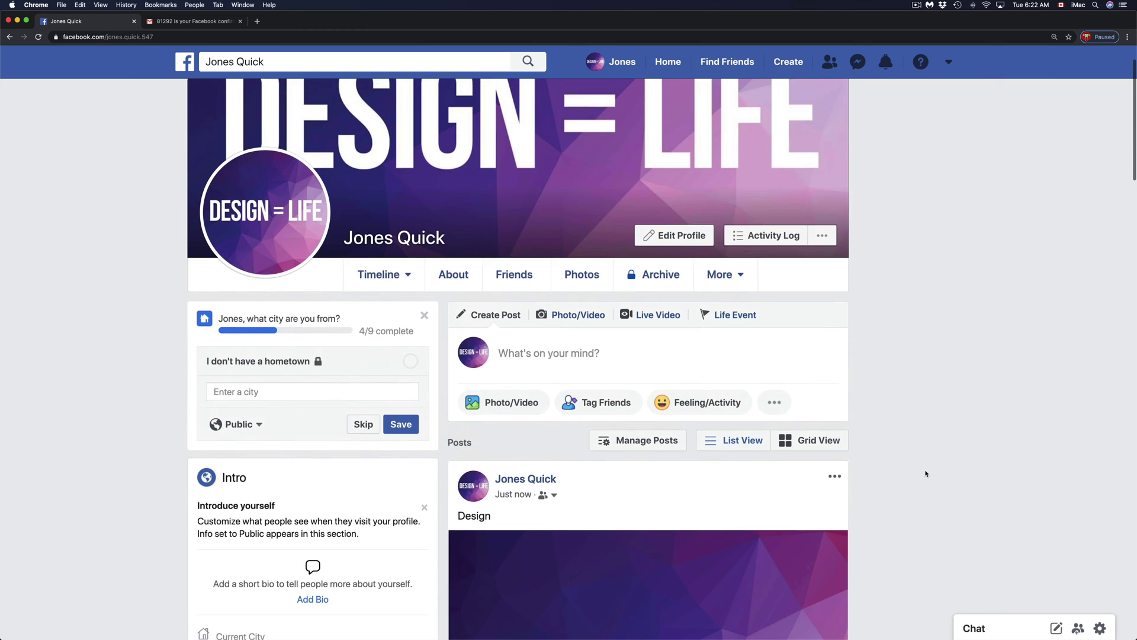
pyautogui.scroll(2, 926, 473)
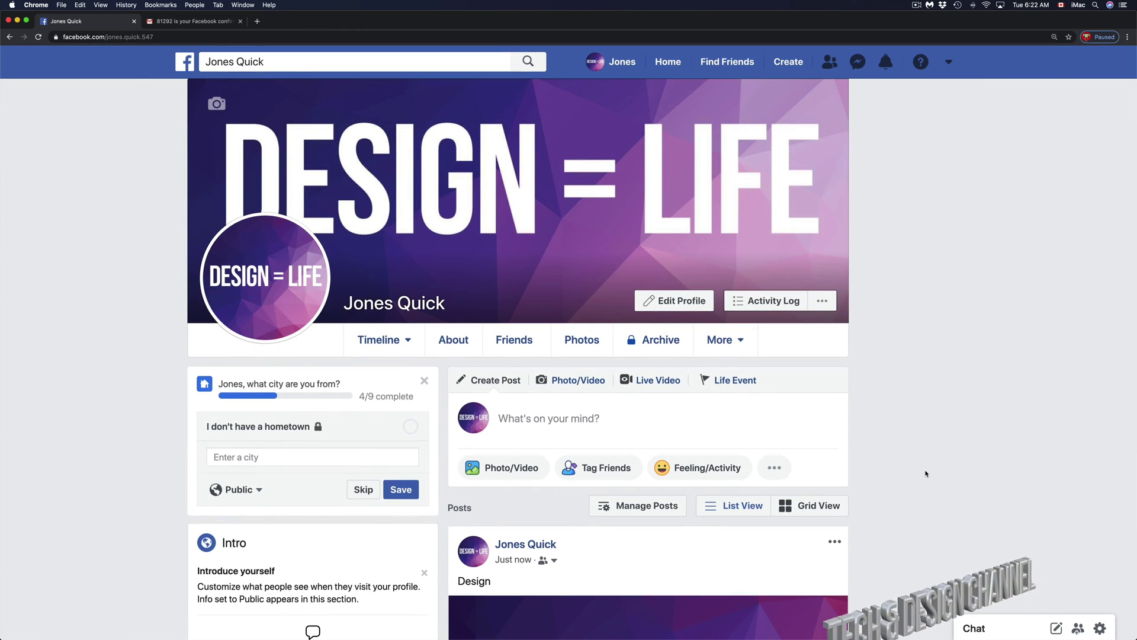